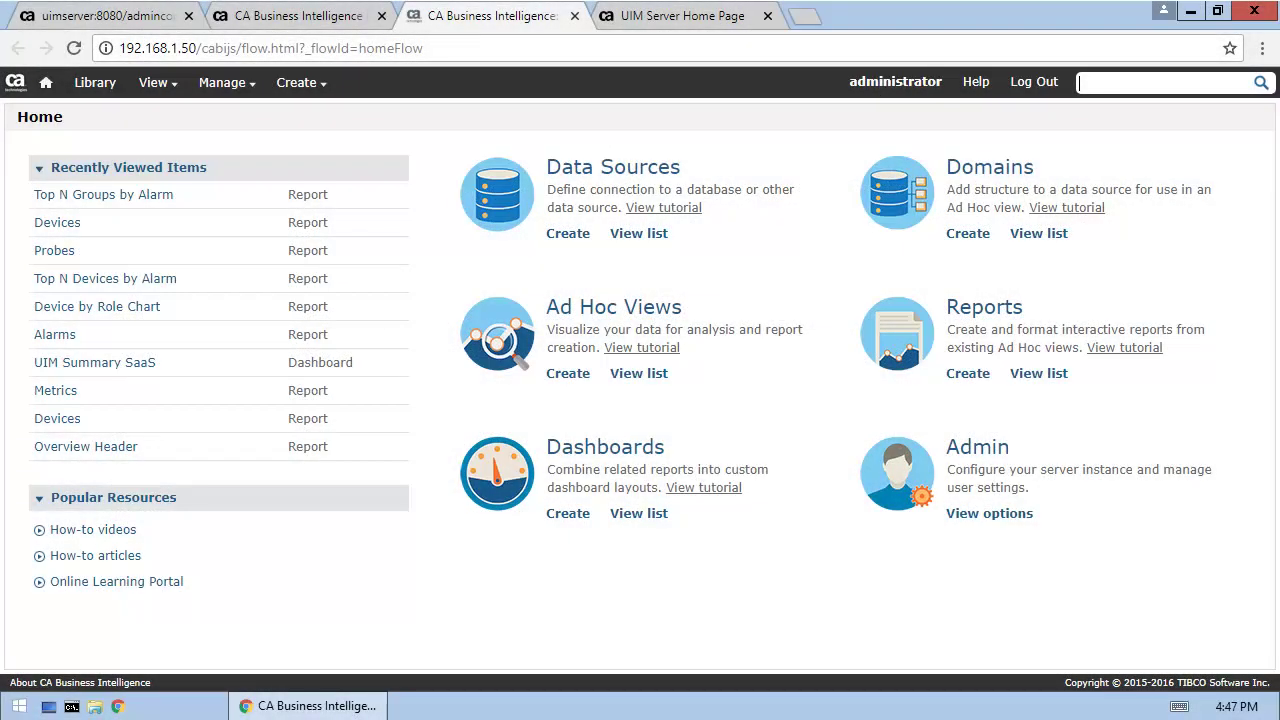
- Open the Create menu on the CABI home page to list new item types
{"action": "left_click", "coordinate": [301, 82]}
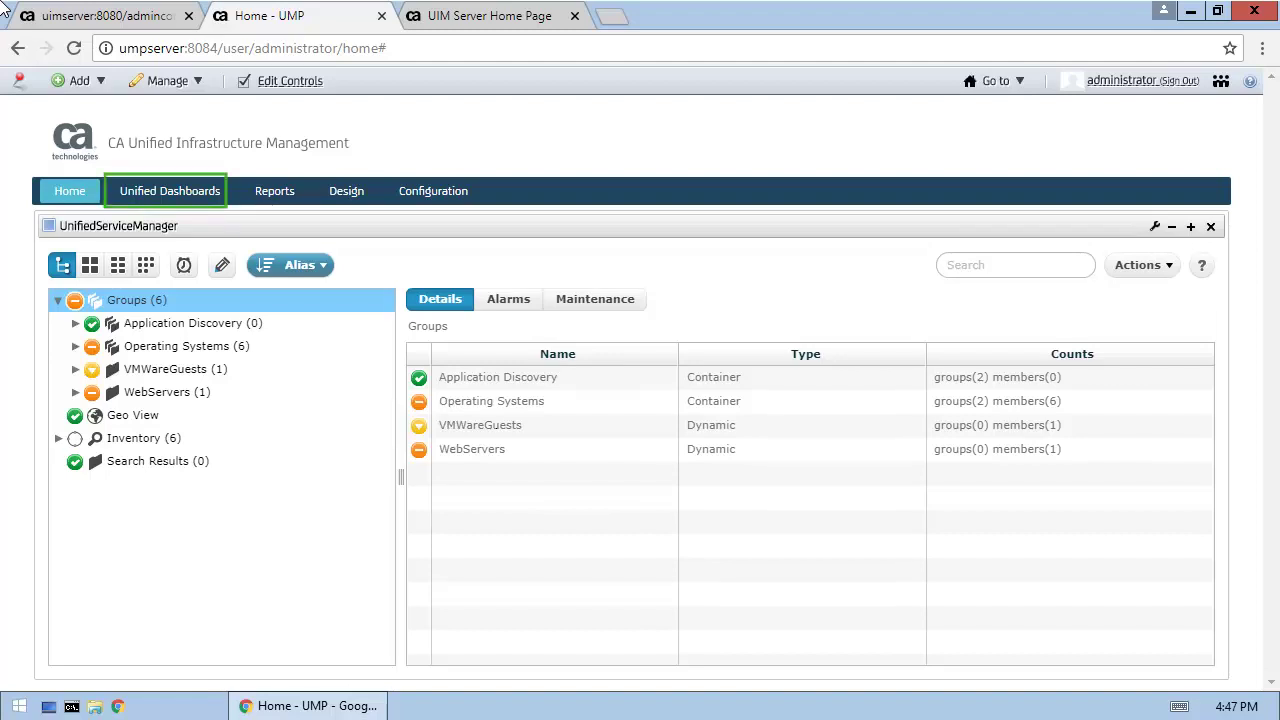
- Go from Unified Dashboards to CA Business Intelligence Dashboards, then to the CABI server home
{"action": "left_click", "coordinate": [145, 195]}
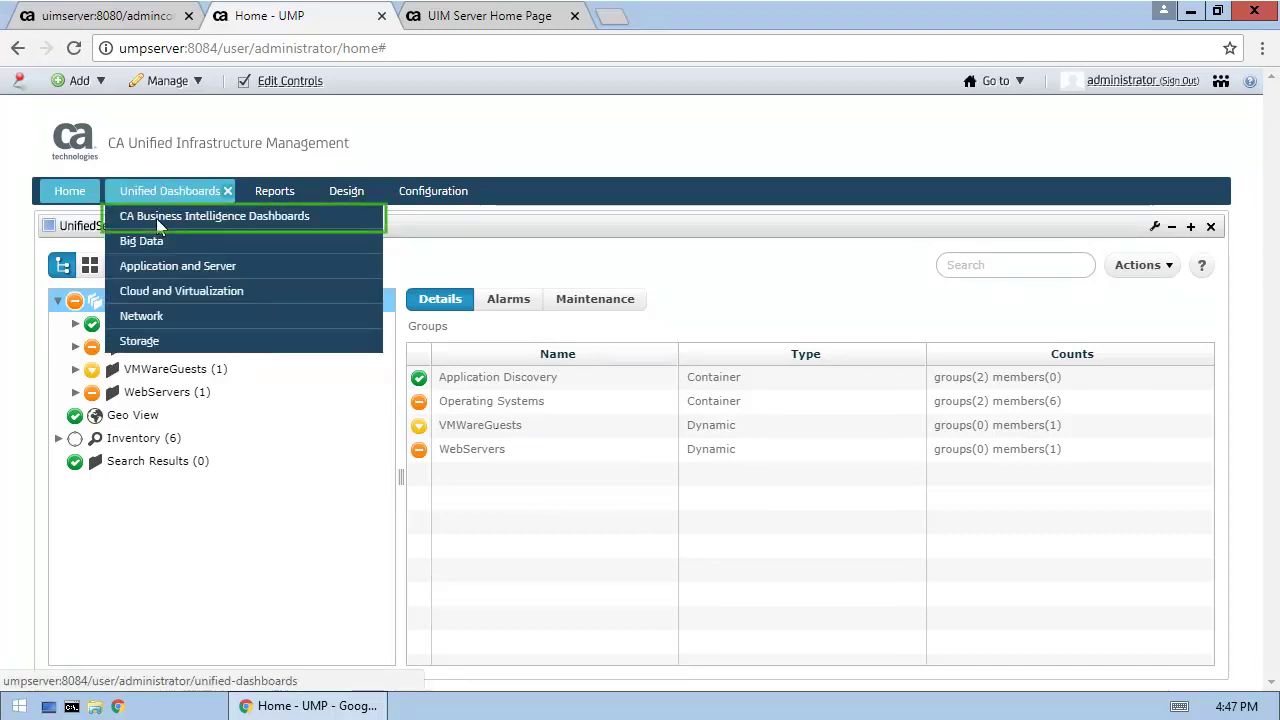
{"action": "mouse_move", "coordinate": [156, 218]}
{"action": "left_click", "coordinate": [277, 220]}
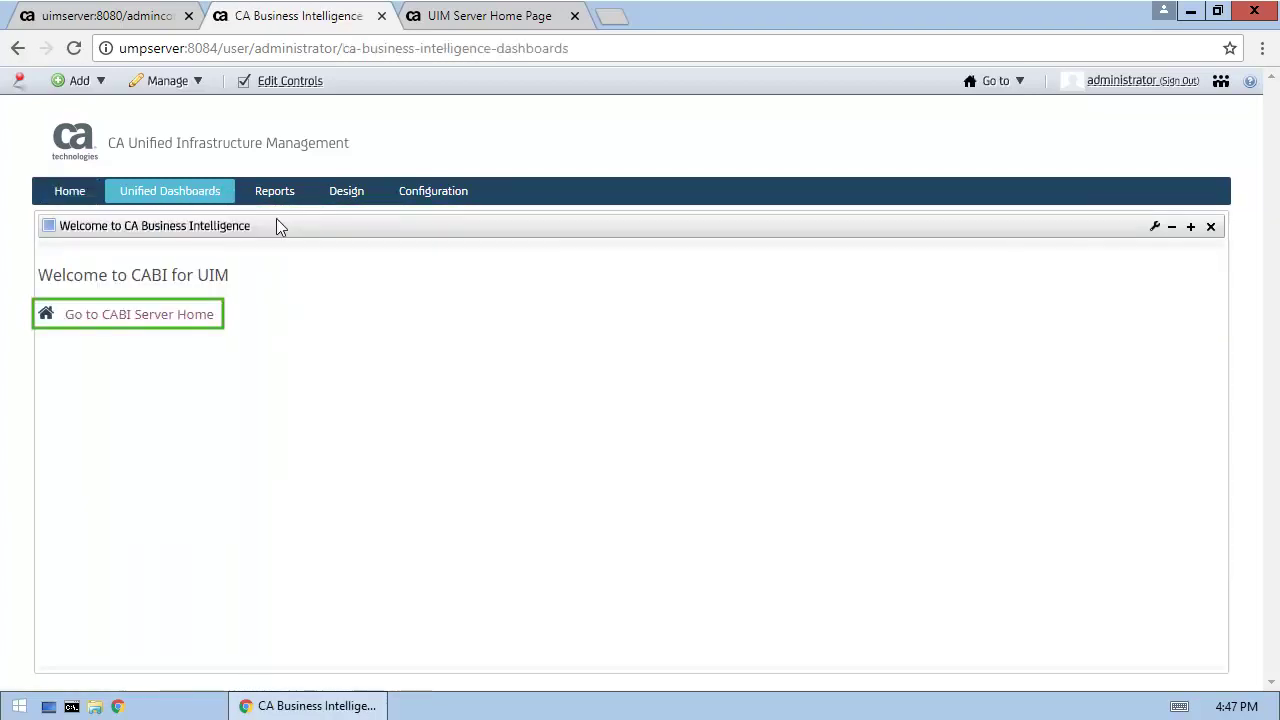
{"action": "left_click", "coordinate": [150, 317]}
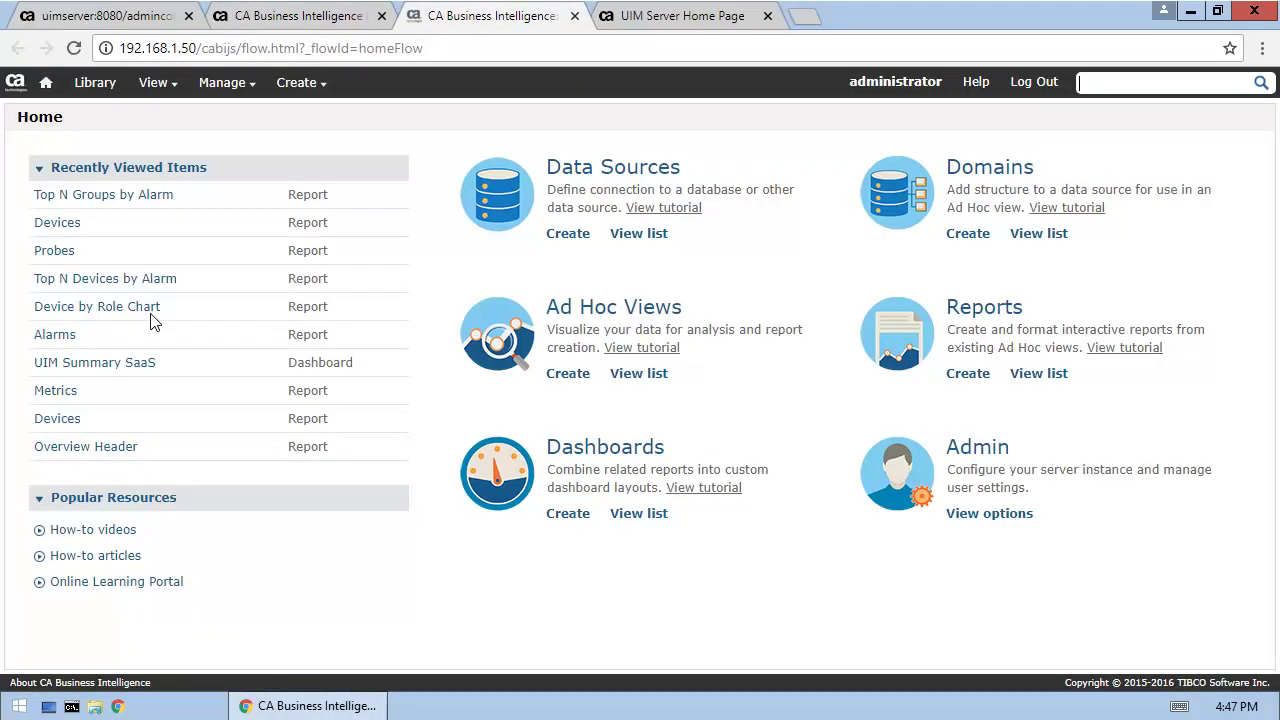
- Create a new ad hoc view on UIM Domain with alarms_only added to Selected Fields
{"action": "left_click", "coordinate": [318, 84]}
{"action": "left_click", "coordinate": [320, 116]}
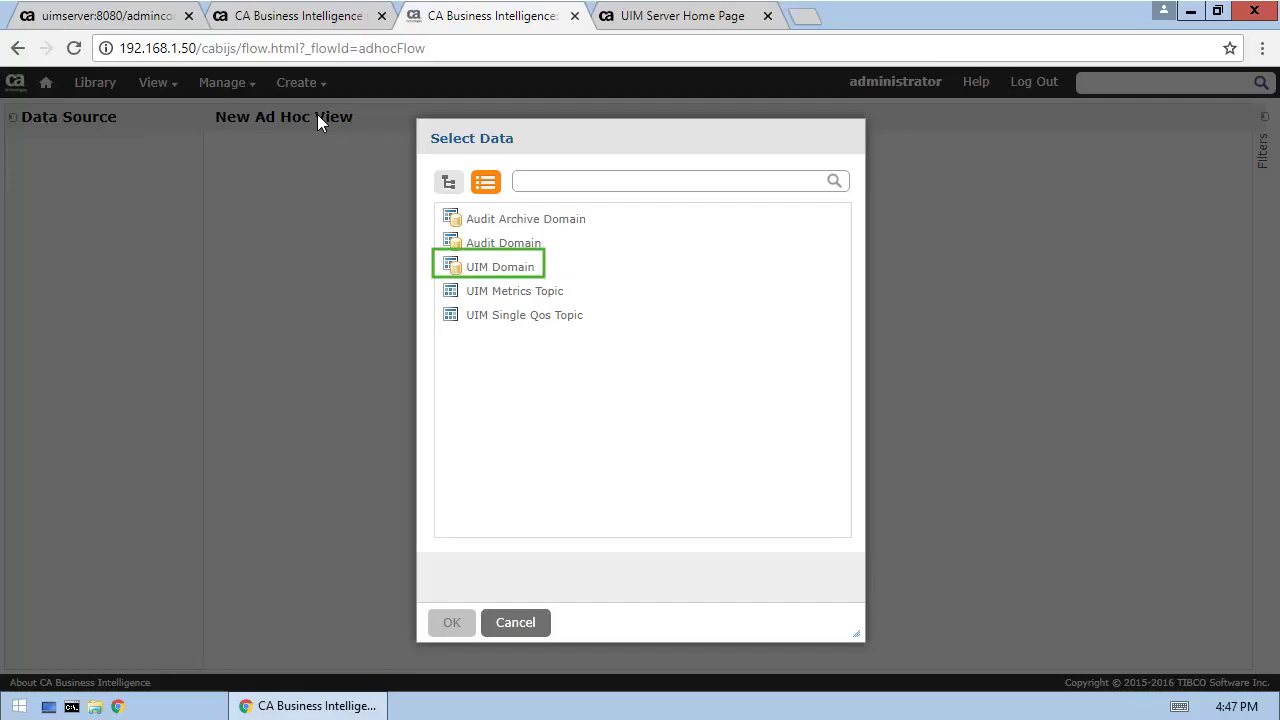
{"action": "left_click", "coordinate": [498, 274]}
{"action": "left_click", "coordinate": [481, 620]}
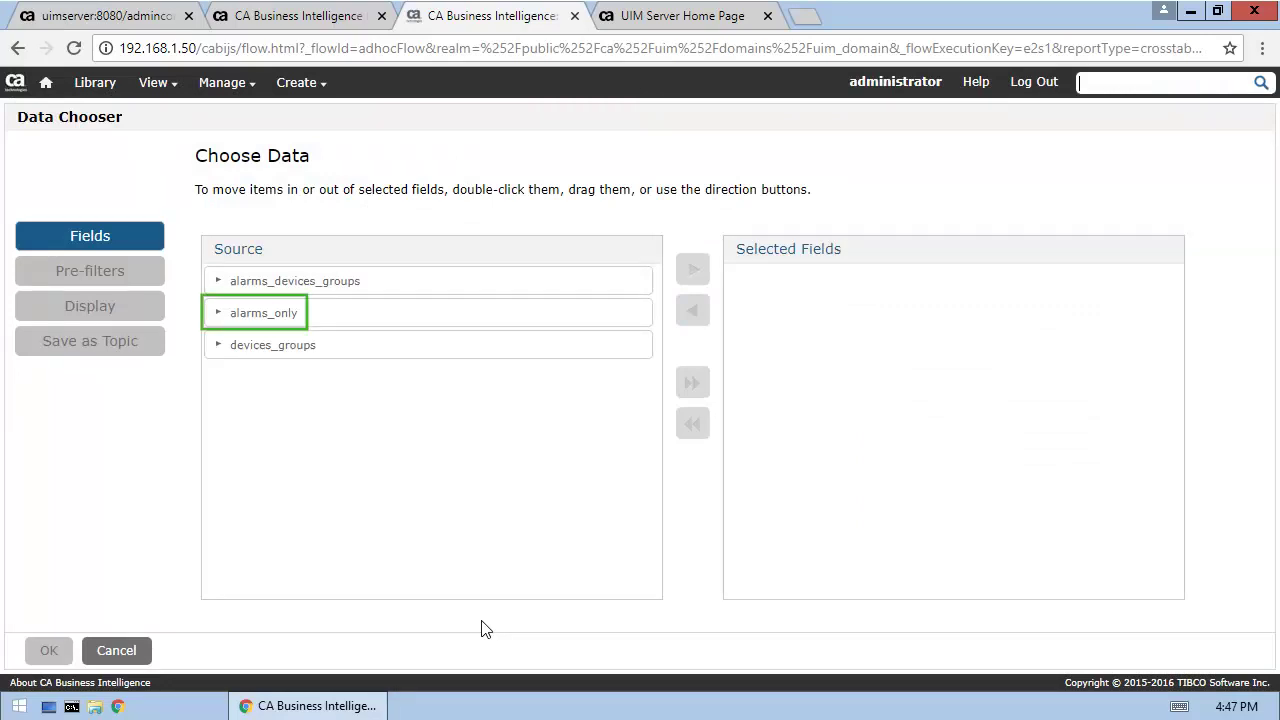
{"action": "left_click", "coordinate": [277, 315]}
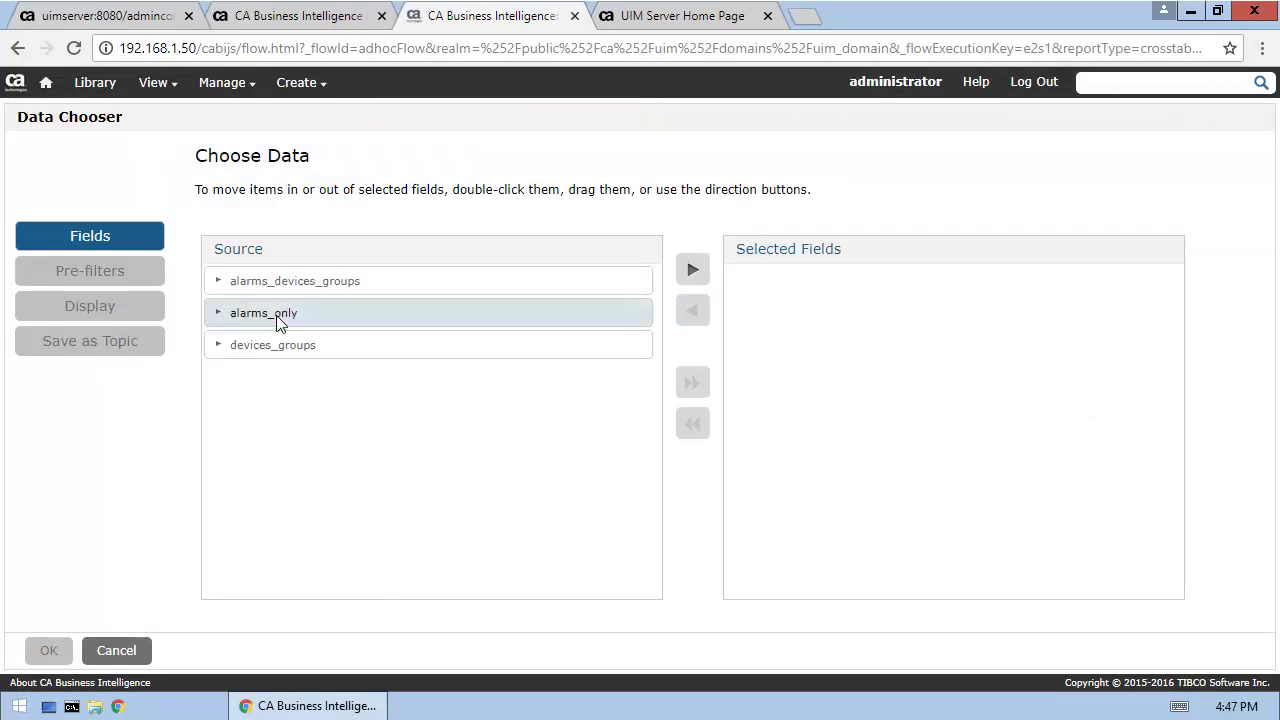
{"action": "left_click", "coordinate": [692, 270]}
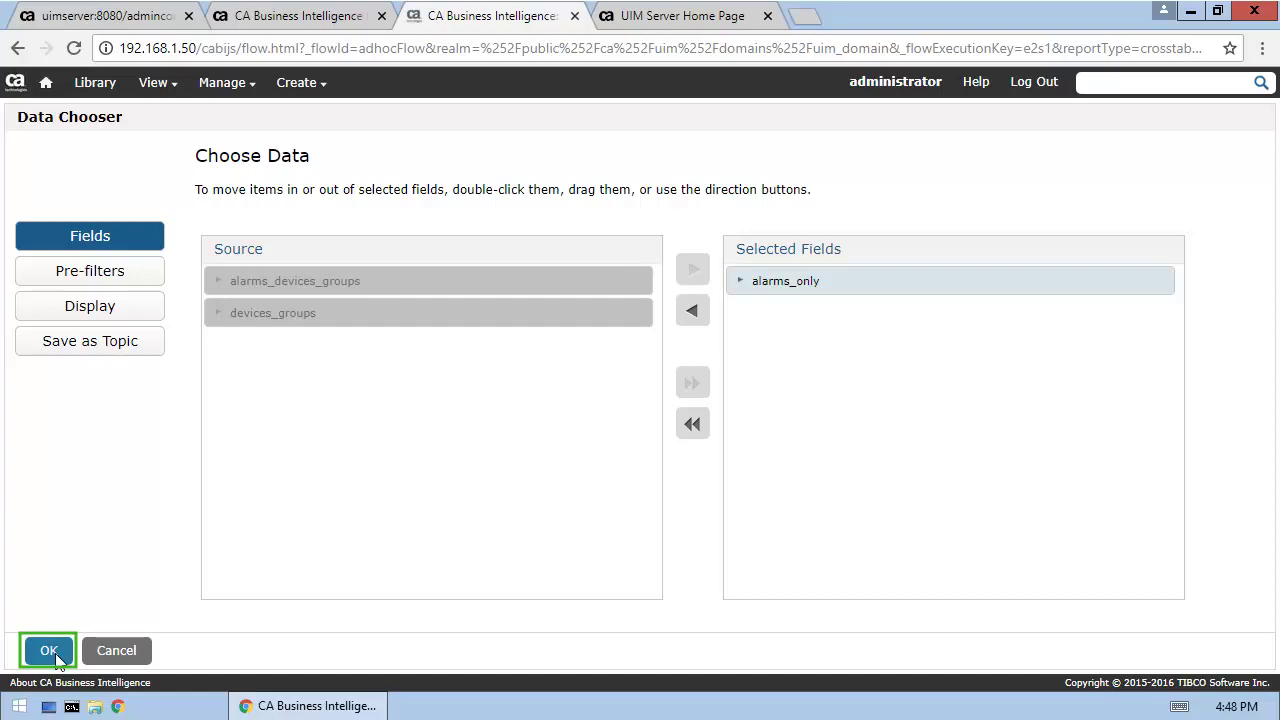
- Confirm the alarms_only data and switch the new ad hoc view from Crosstab to Table
{"action": "left_click", "coordinate": [49, 651]}
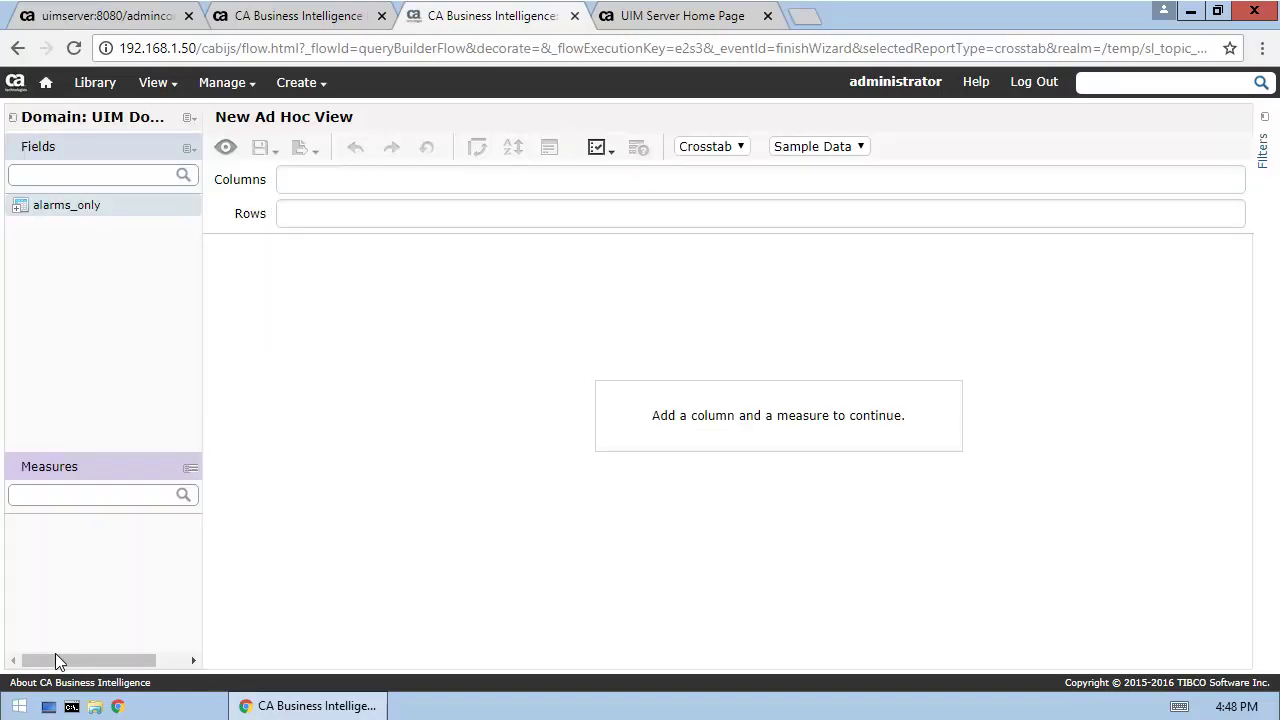
{"action": "left_click", "coordinate": [743, 147]}
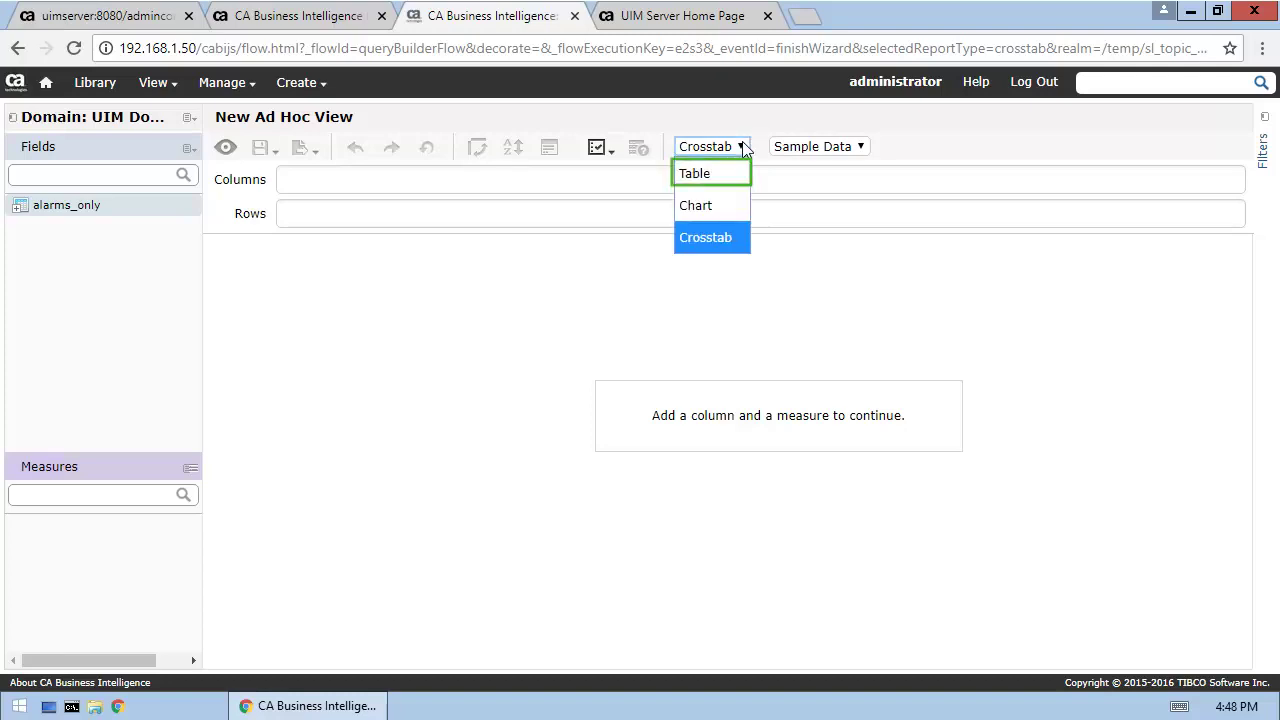
{"action": "left_click", "coordinate": [703, 173]}
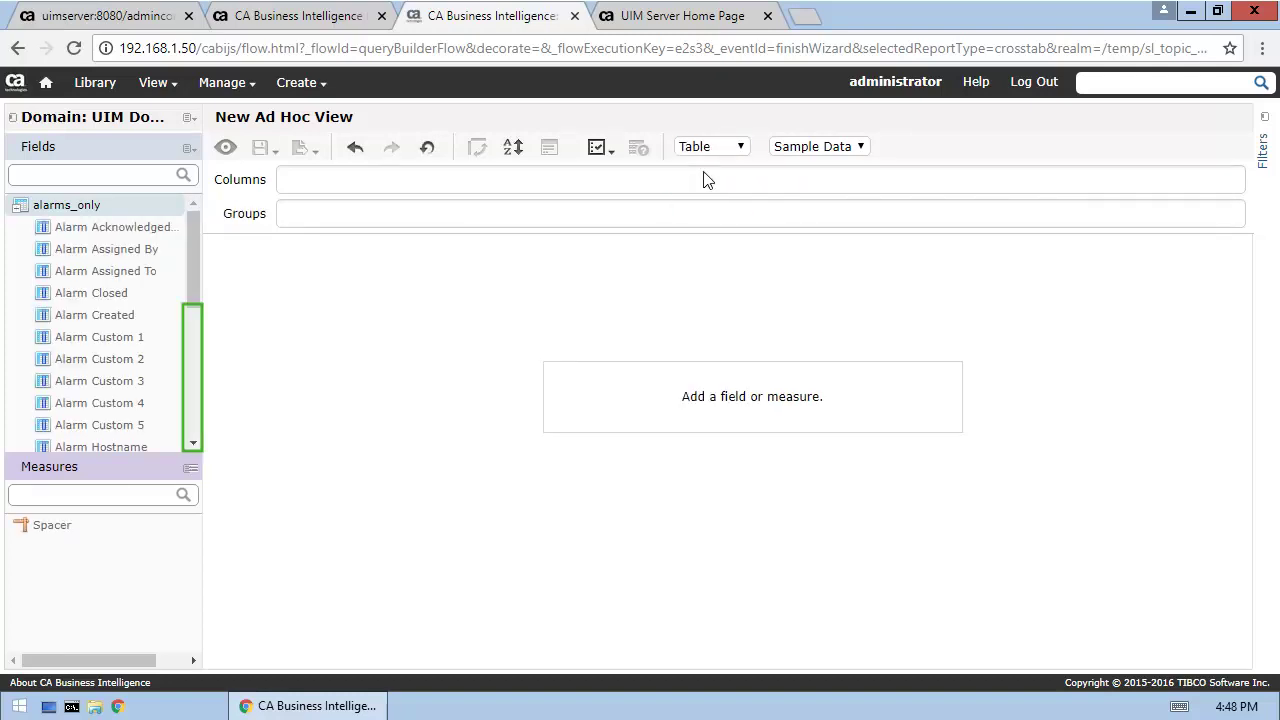
{"action": "left_click", "coordinate": [197, 411]}
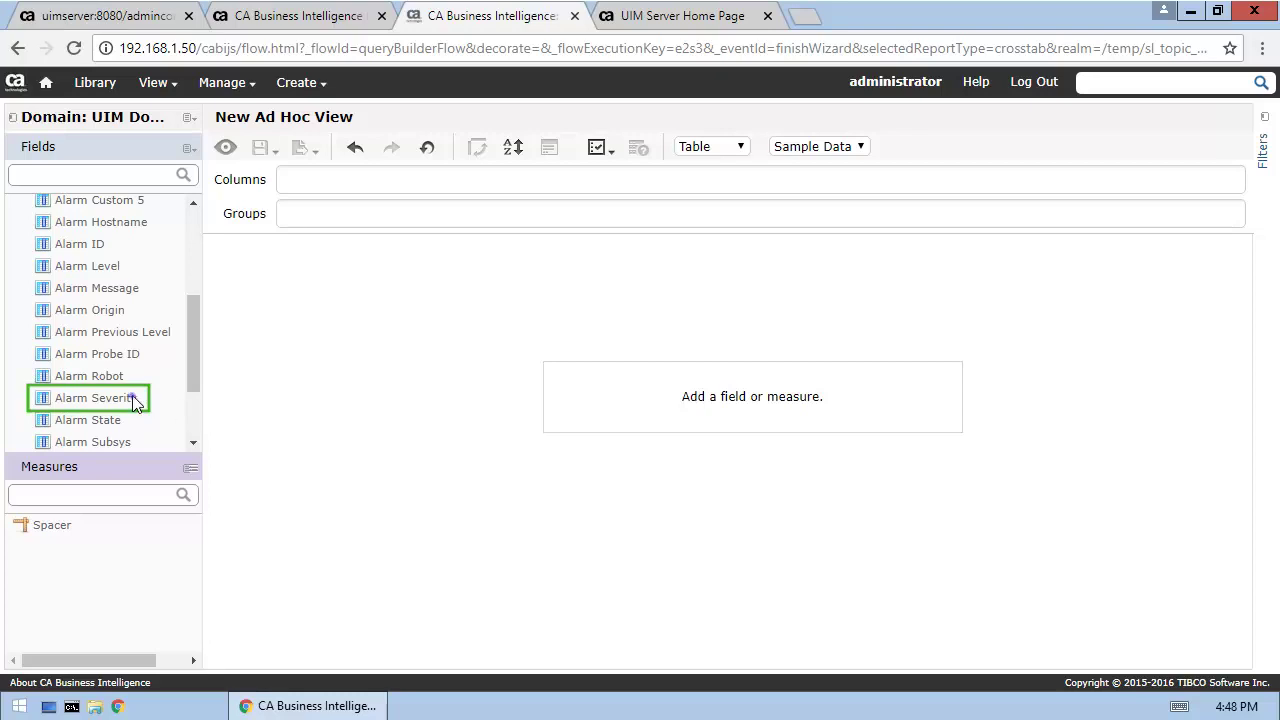
- Add Alarm Severity, Alarm Message, Alarm Hostname, Alarm Created and Alarm State as table columns
{"action": "right_click", "coordinate": [138, 400]}
{"action": "left_click", "coordinate": [202, 413]}
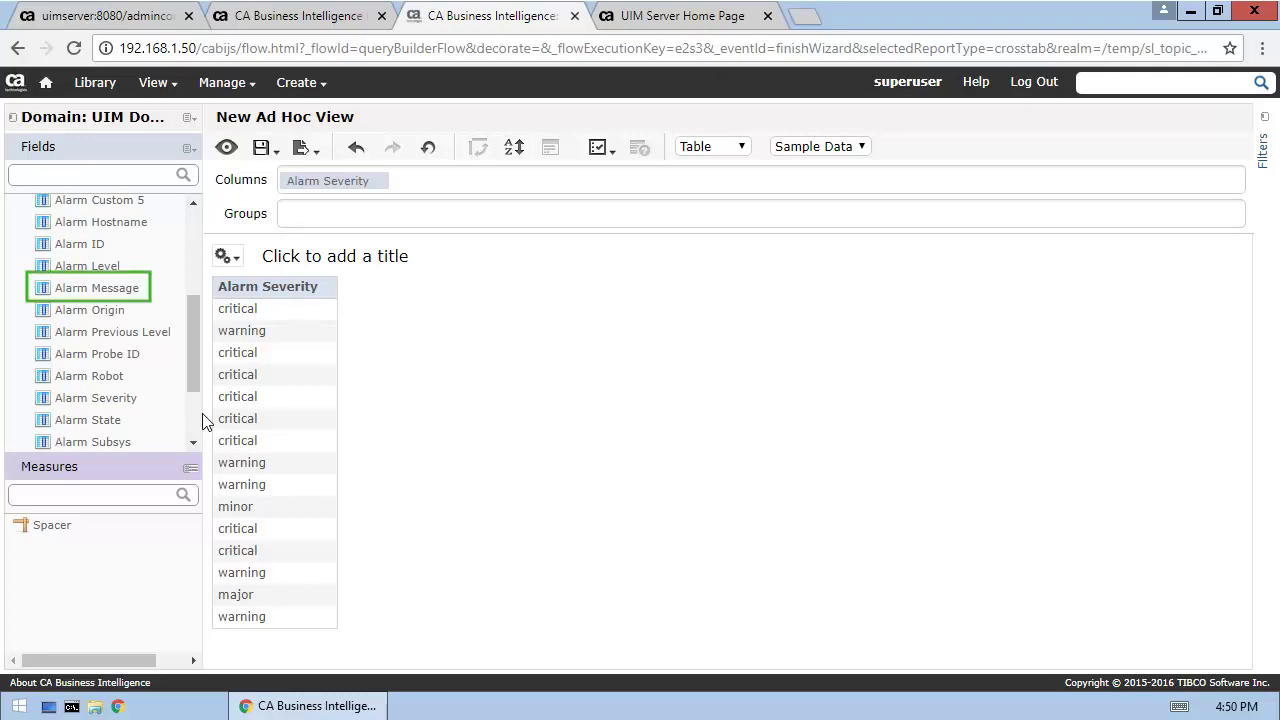
{"action": "right_click", "coordinate": [121, 289]}
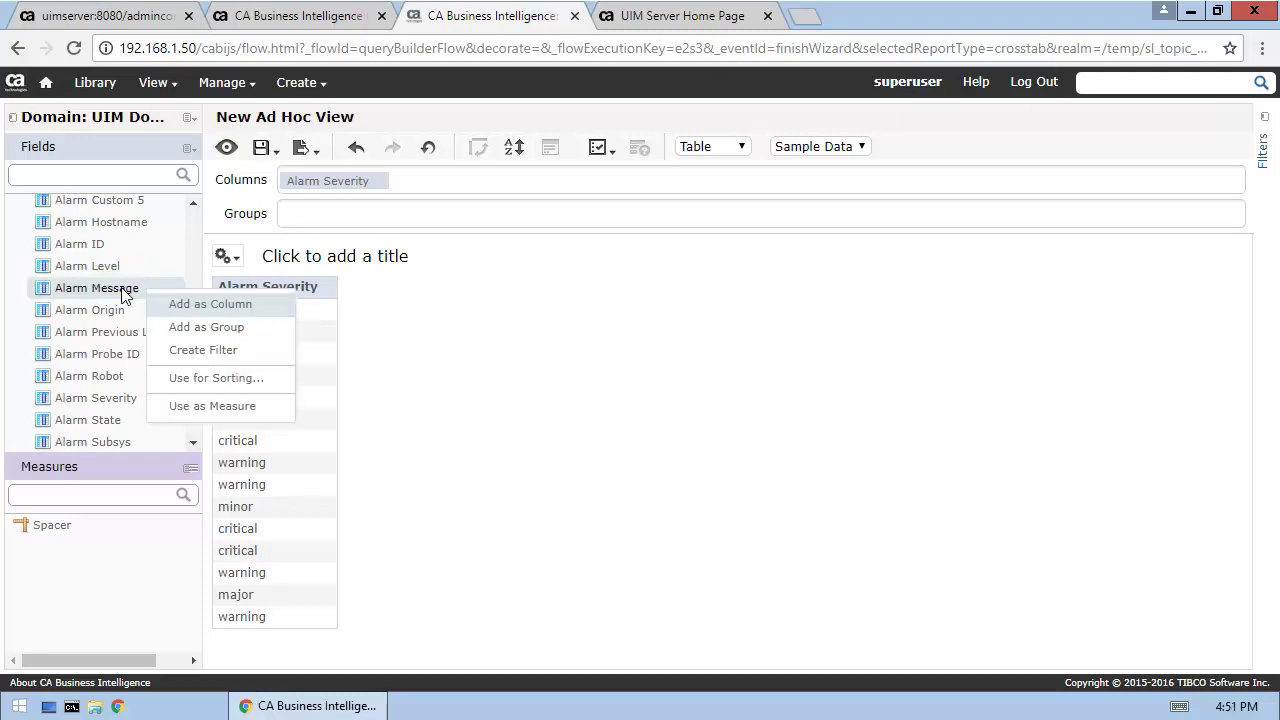
{"action": "left_click", "coordinate": [220, 313]}
{"action": "right_click", "coordinate": [142, 232]}
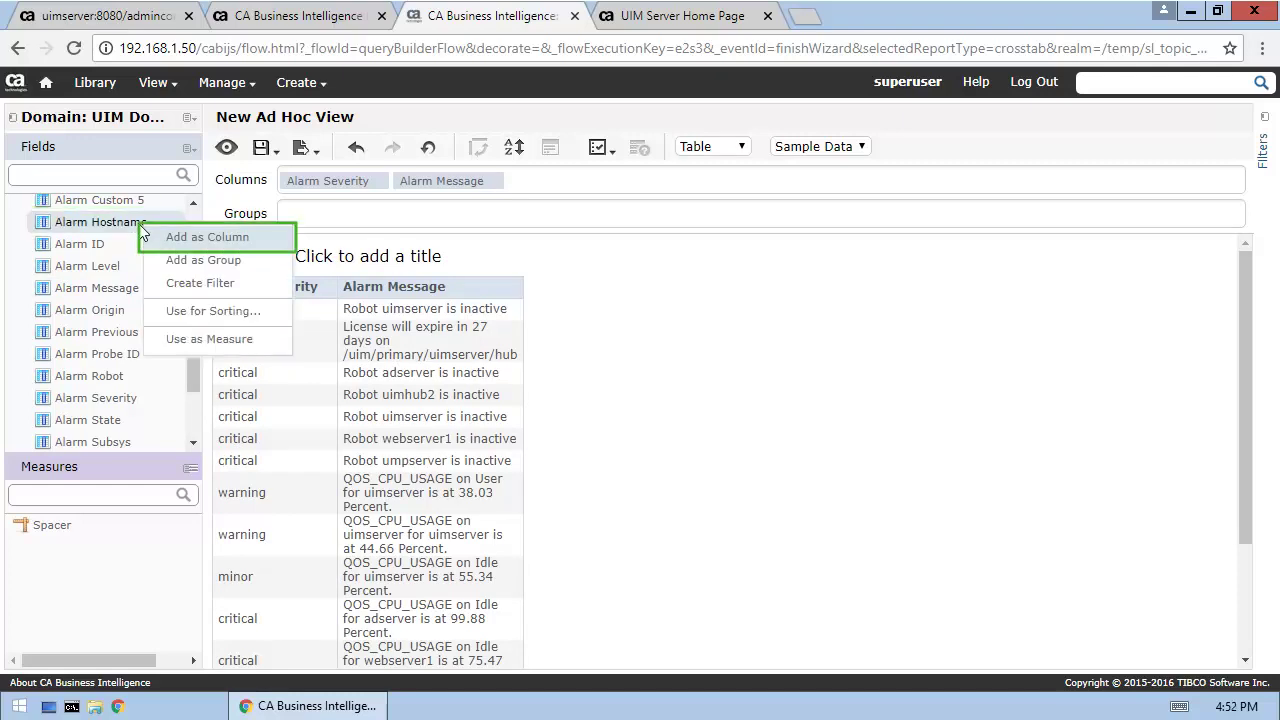
{"action": "left_click", "coordinate": [239, 236]}
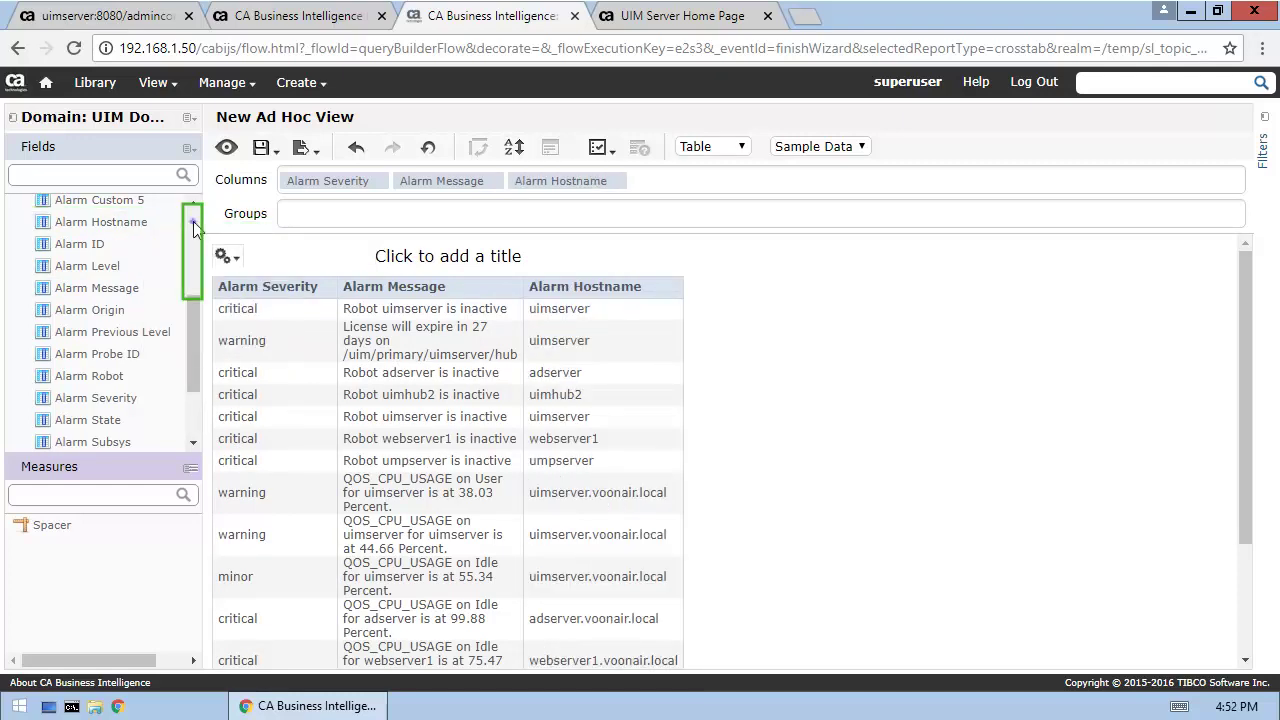
{"action": "left_click", "coordinate": [193, 221]}
{"action": "right_click", "coordinate": [142, 318]}
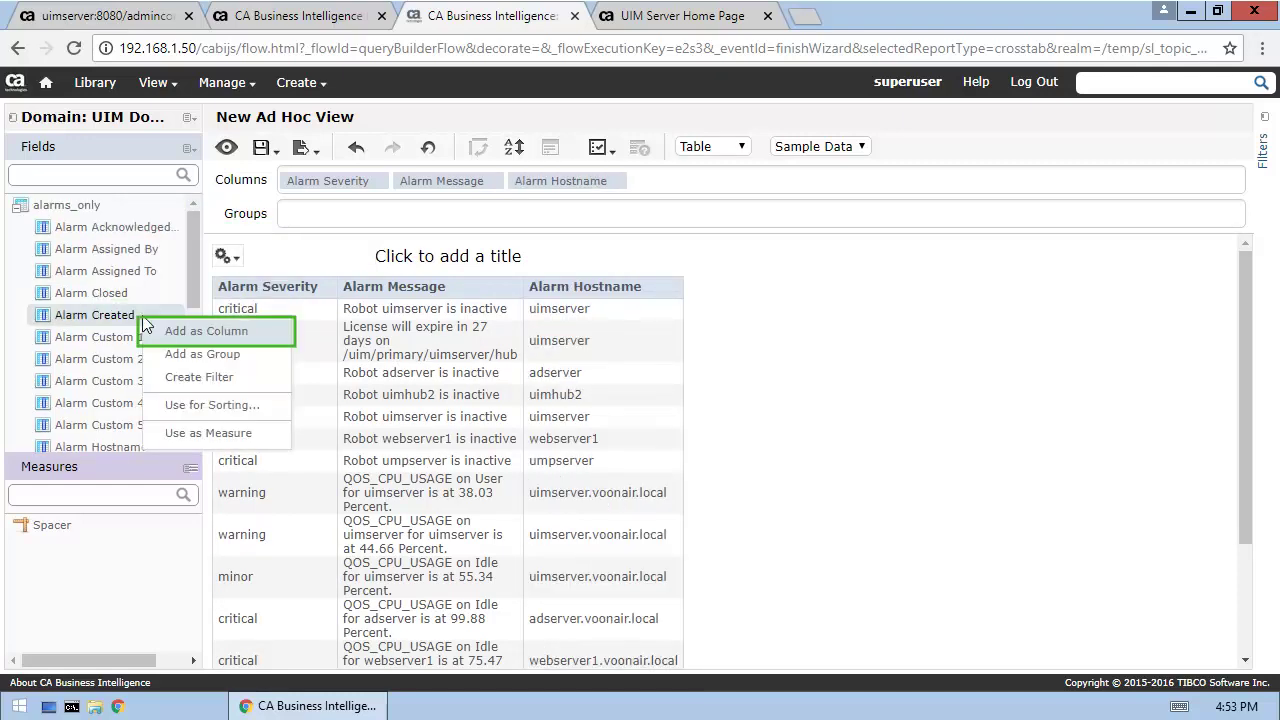
{"action": "left_click", "coordinate": [219, 331]}
{"action": "left_click", "coordinate": [196, 410]}
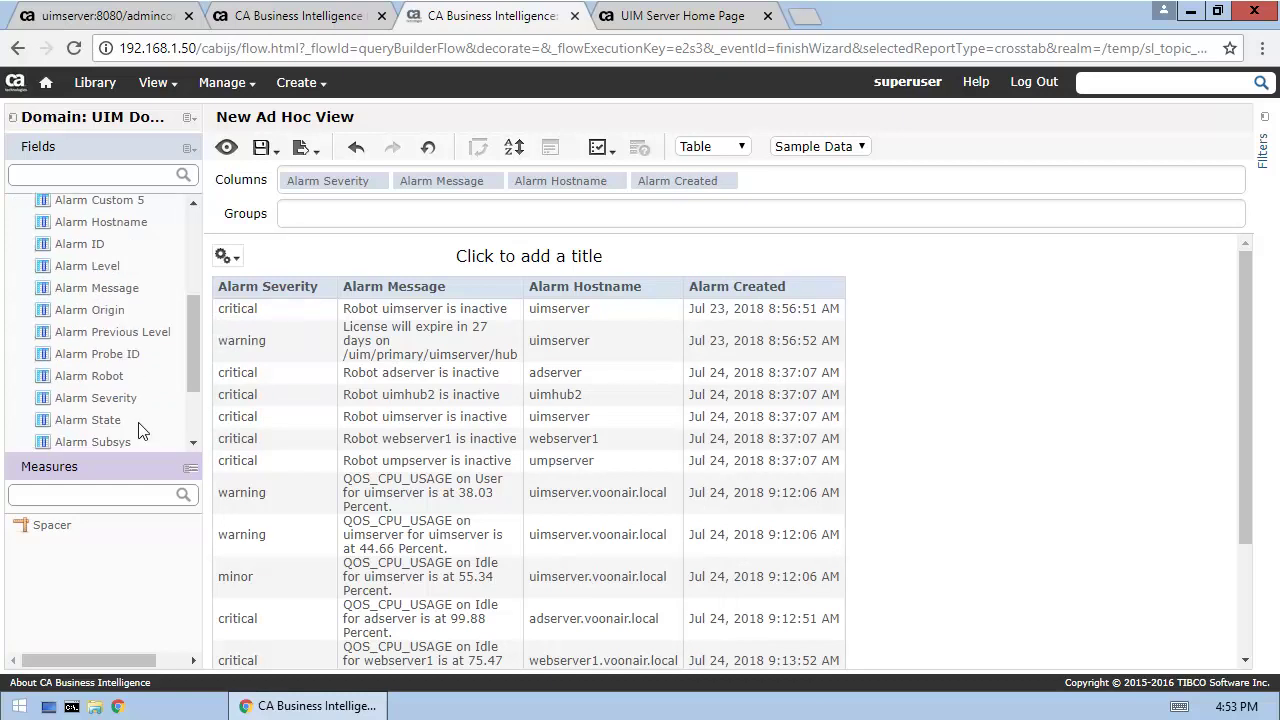
{"action": "right_click", "coordinate": [138, 422]}
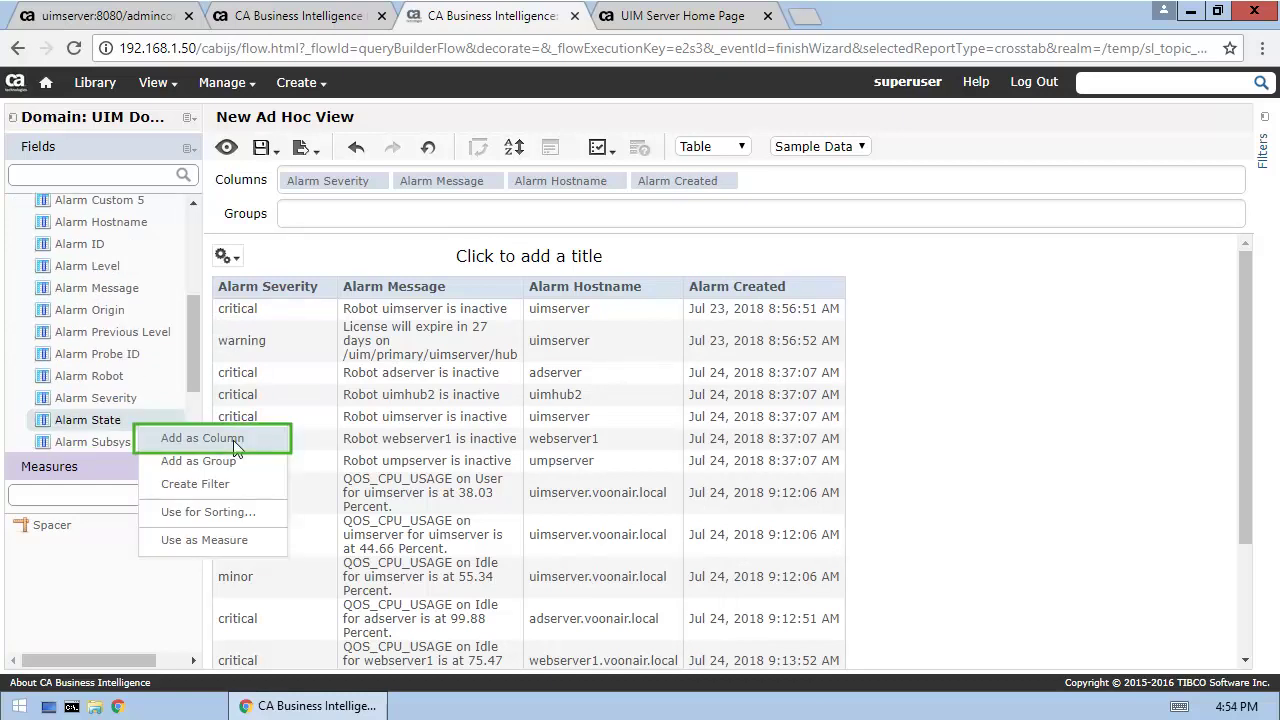
{"action": "left_click", "coordinate": [236, 445]}
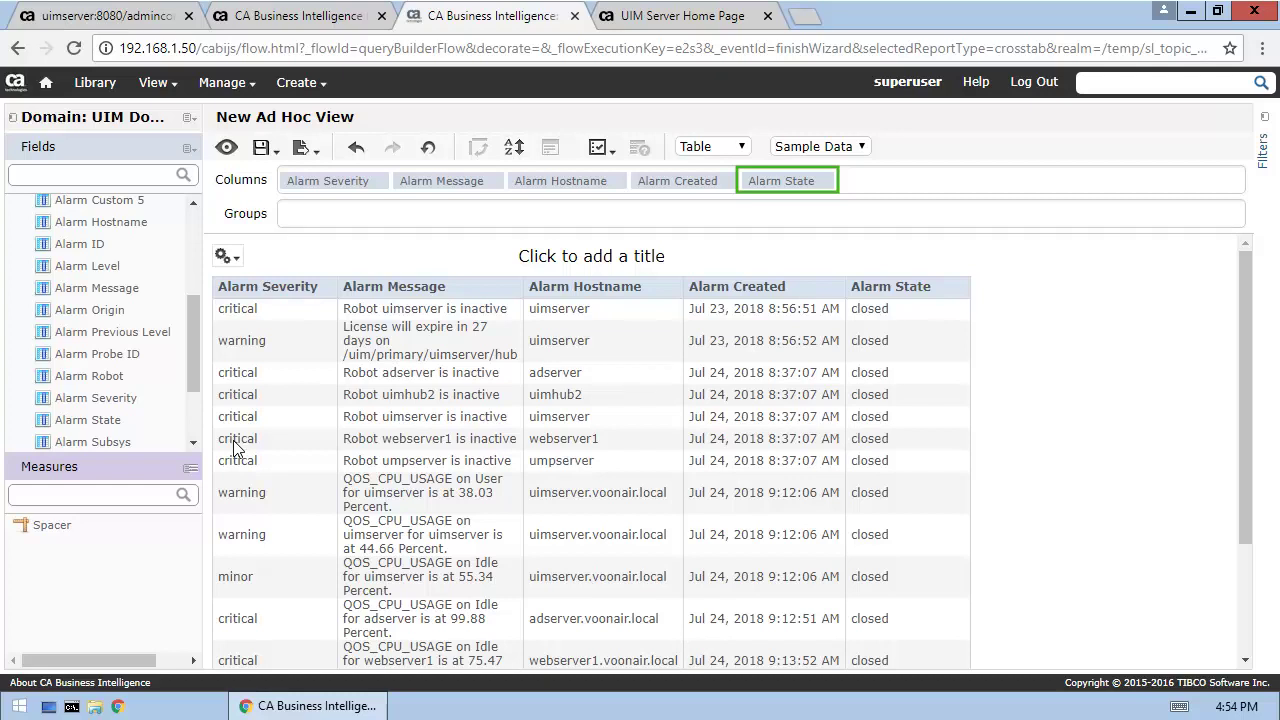
- Add an Alarm State filter using 'is one of' to keep closed and open alarms
{"action": "right_click", "coordinate": [797, 186]}
{"action": "left_click", "coordinate": [869, 241]}
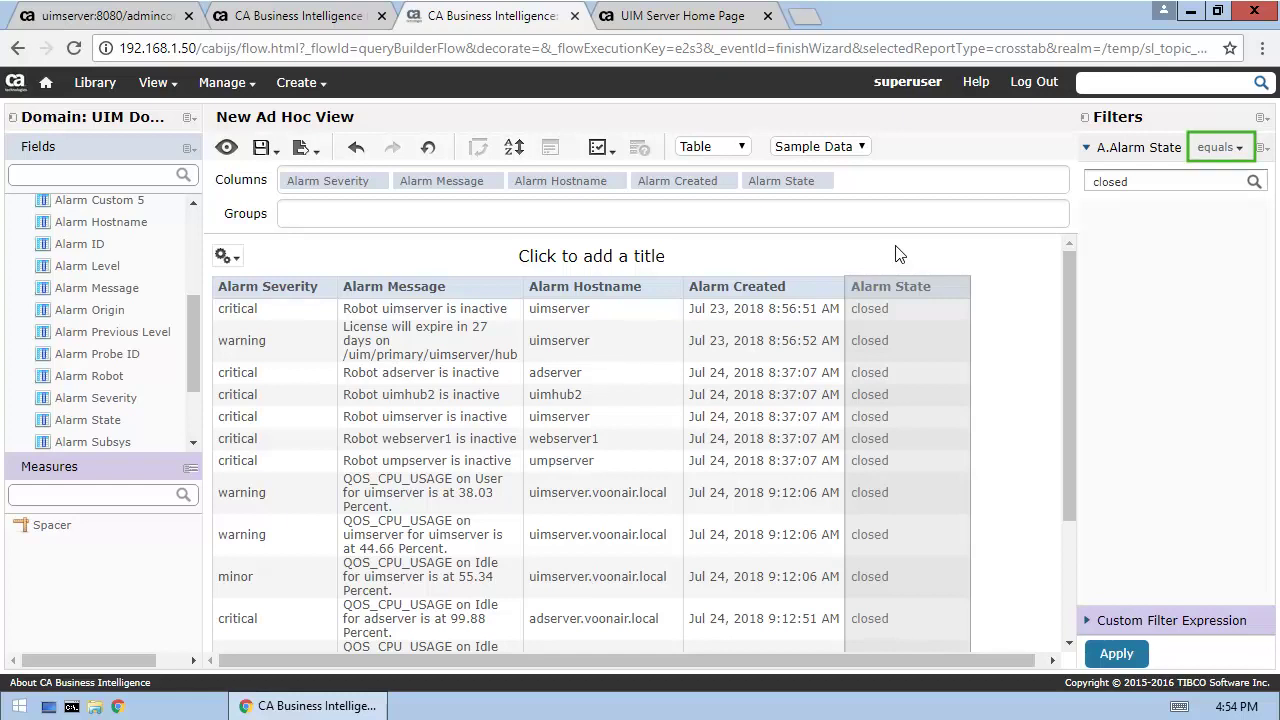
{"action": "left_click", "coordinate": [1240, 149]}
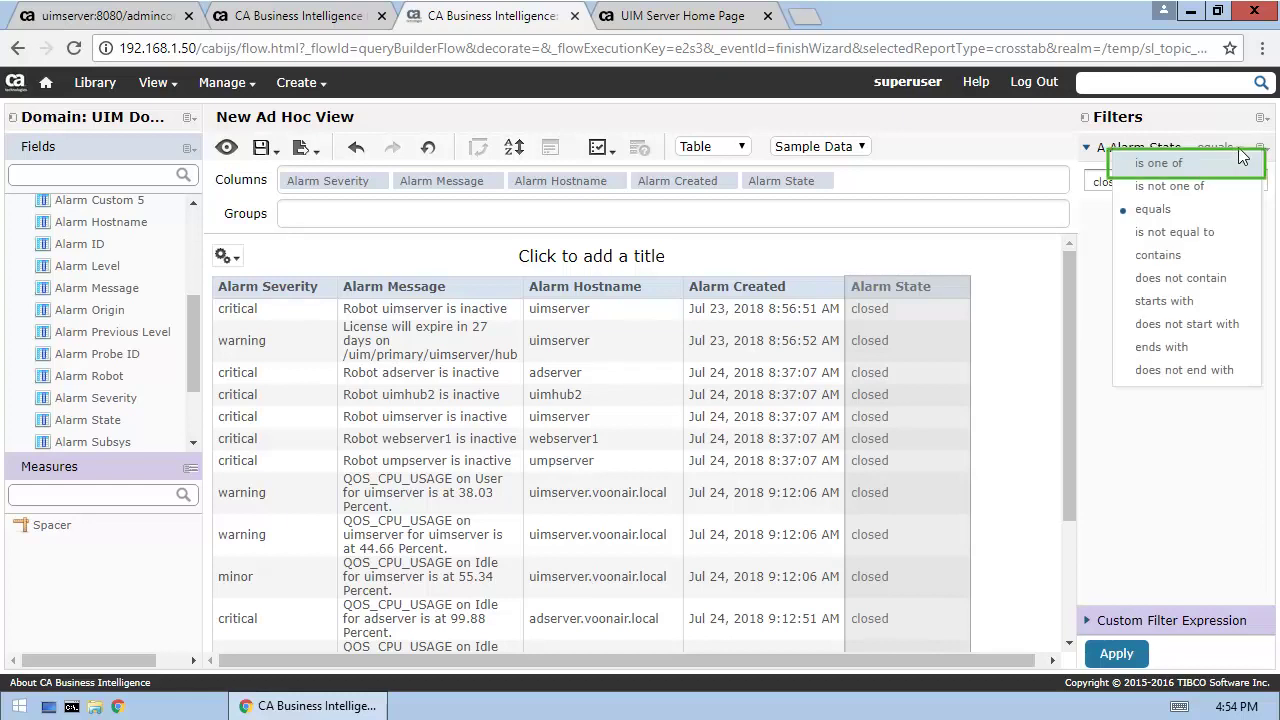
{"action": "left_click", "coordinate": [1162, 166]}
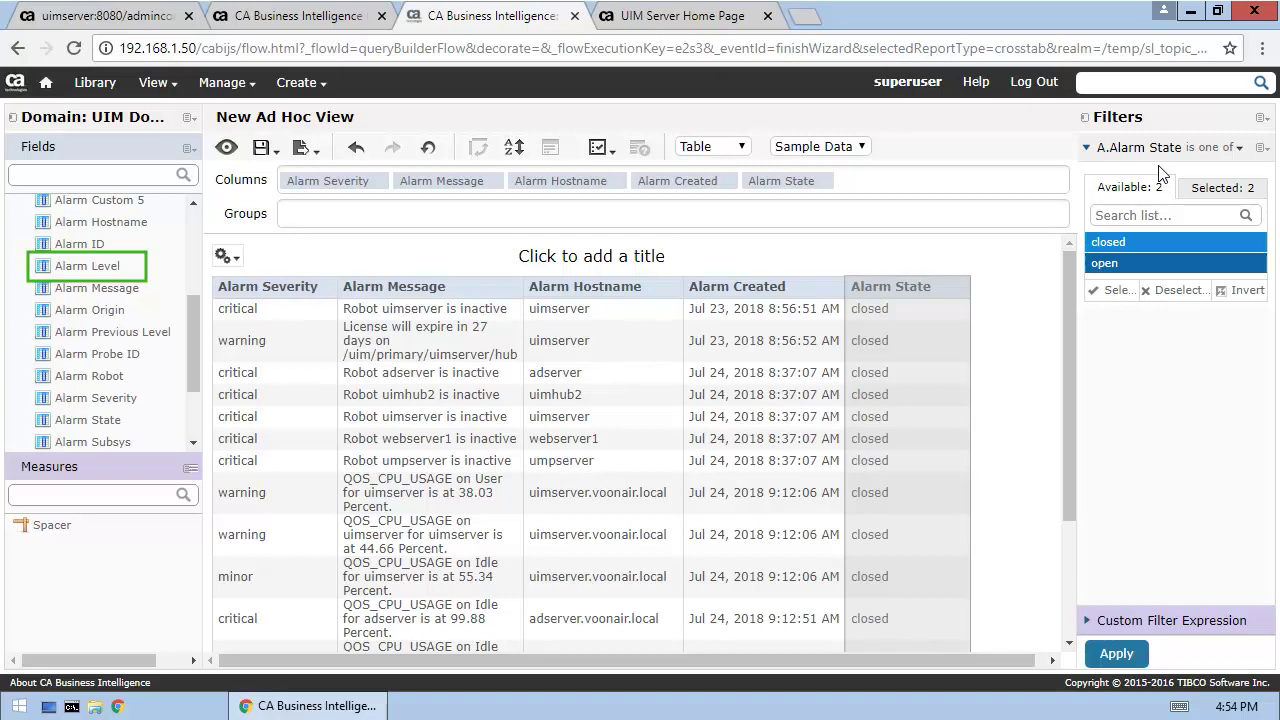
- Filter Alarm Level to 'is greater or equal to' 3 and apply the filters
{"action": "right_click", "coordinate": [128, 268]}
{"action": "left_click", "coordinate": [203, 332]}
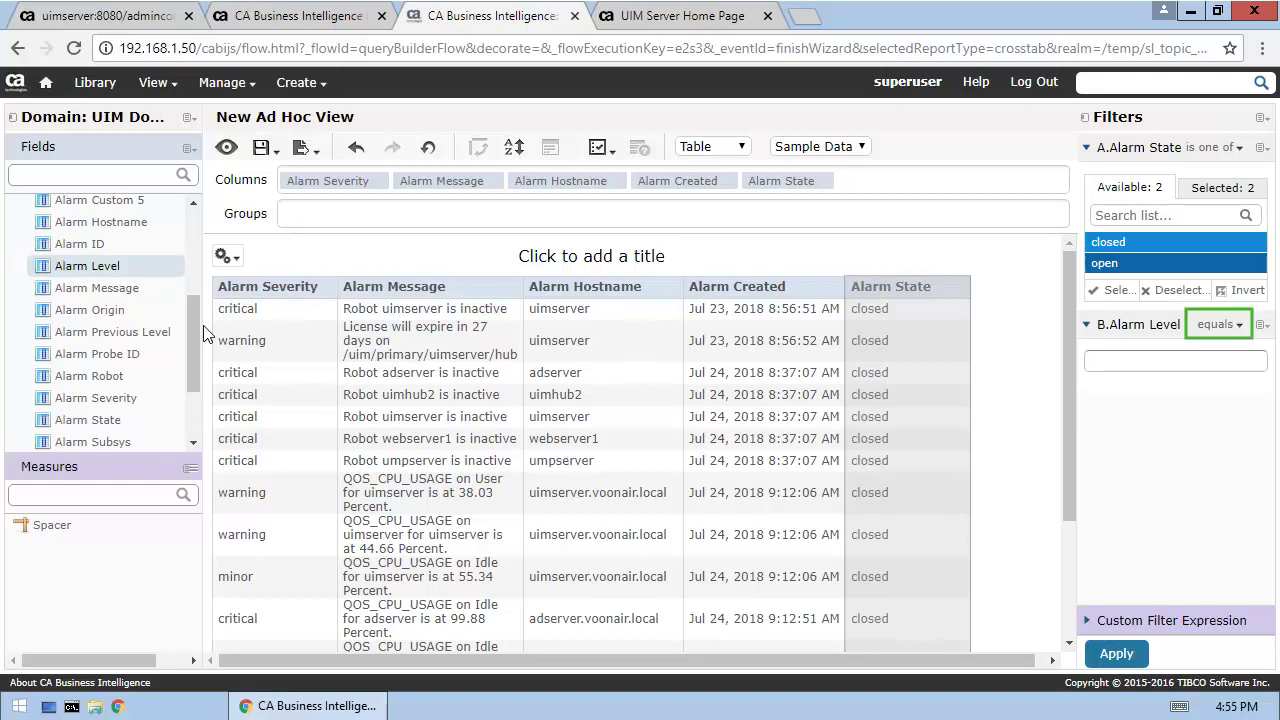
{"action": "left_click", "coordinate": [1240, 325]}
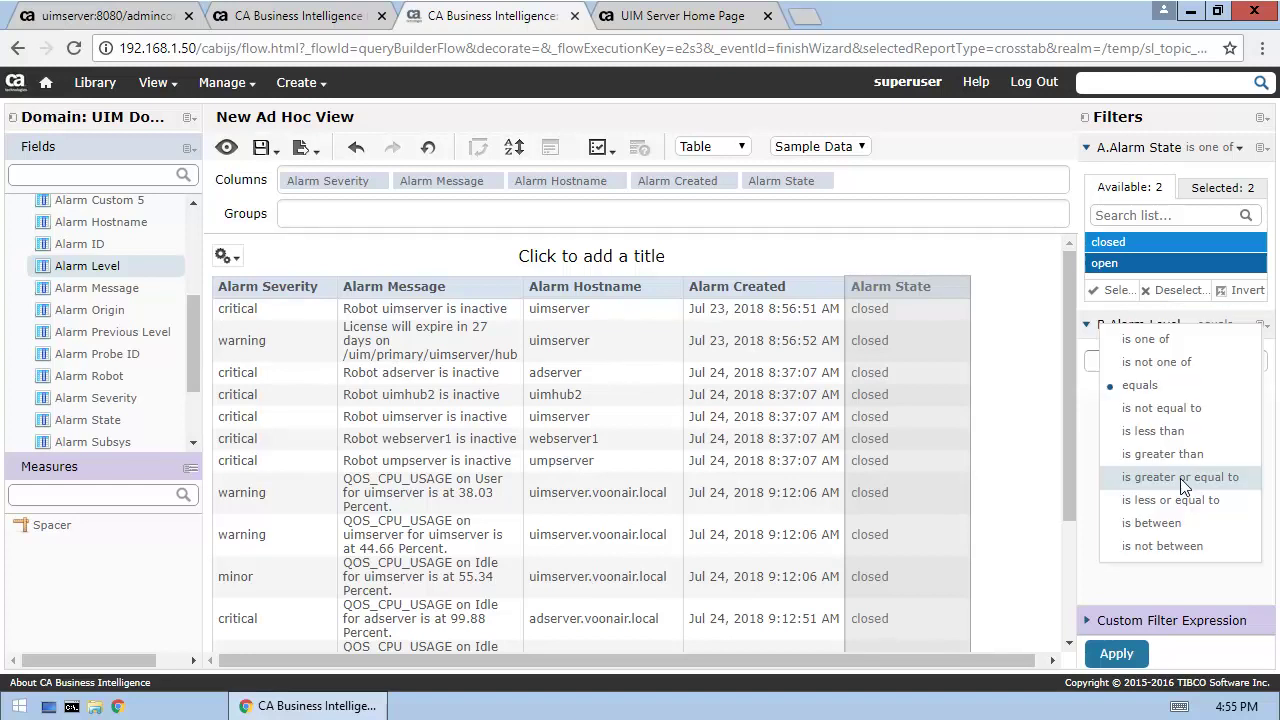
{"action": "left_click", "coordinate": [1180, 478]}
{"action": "left_click", "coordinate": [1103, 367]}
{"action": "key", "text": "BackSpace"}
{"action": "type", "text": "3"}
{"action": "left_click", "coordinate": [1117, 654]}
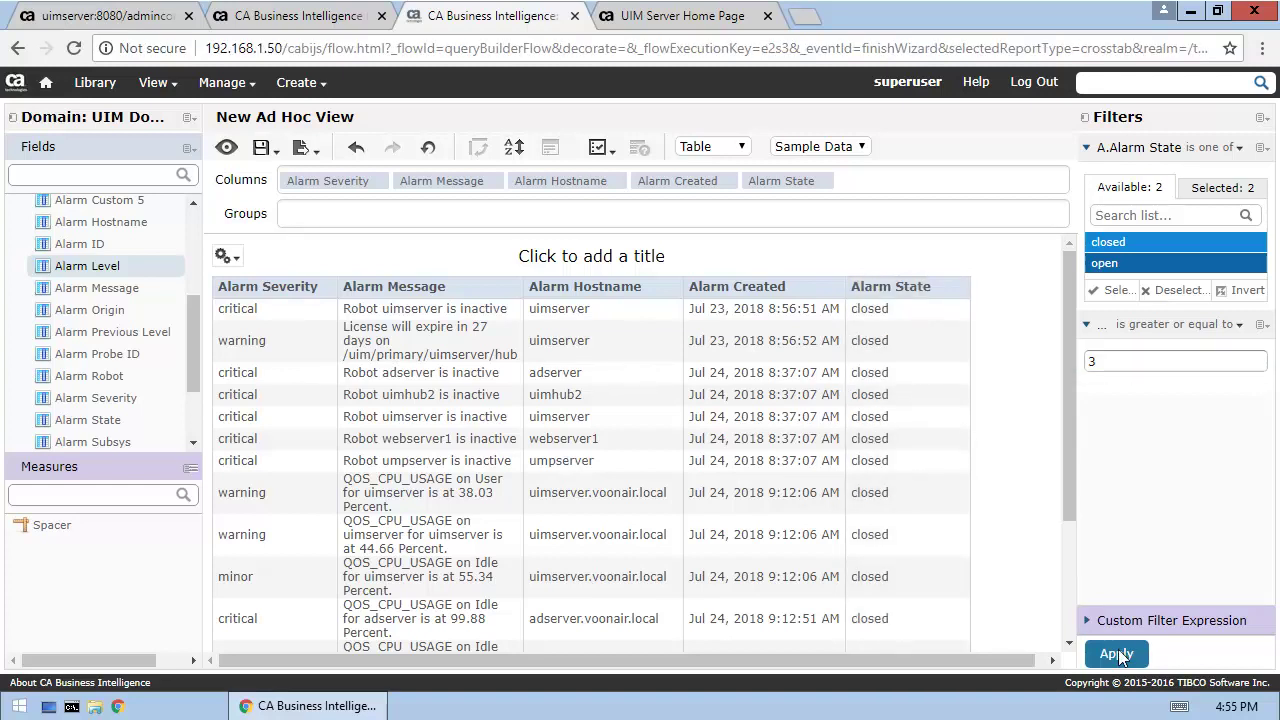
{"action": "left_click", "coordinate": [1117, 654]}
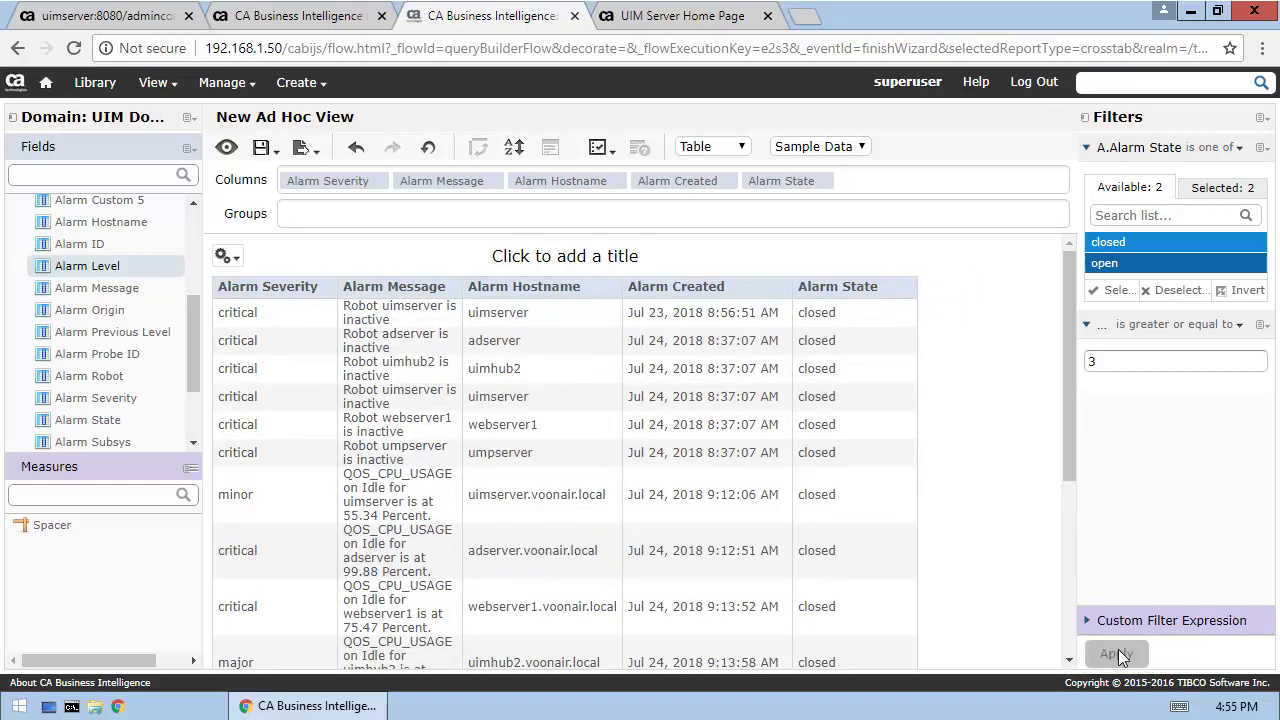
- Save the filtered ad hoc view under the name 'Alarms Table View'
{"action": "left_click", "coordinate": [263, 147]}
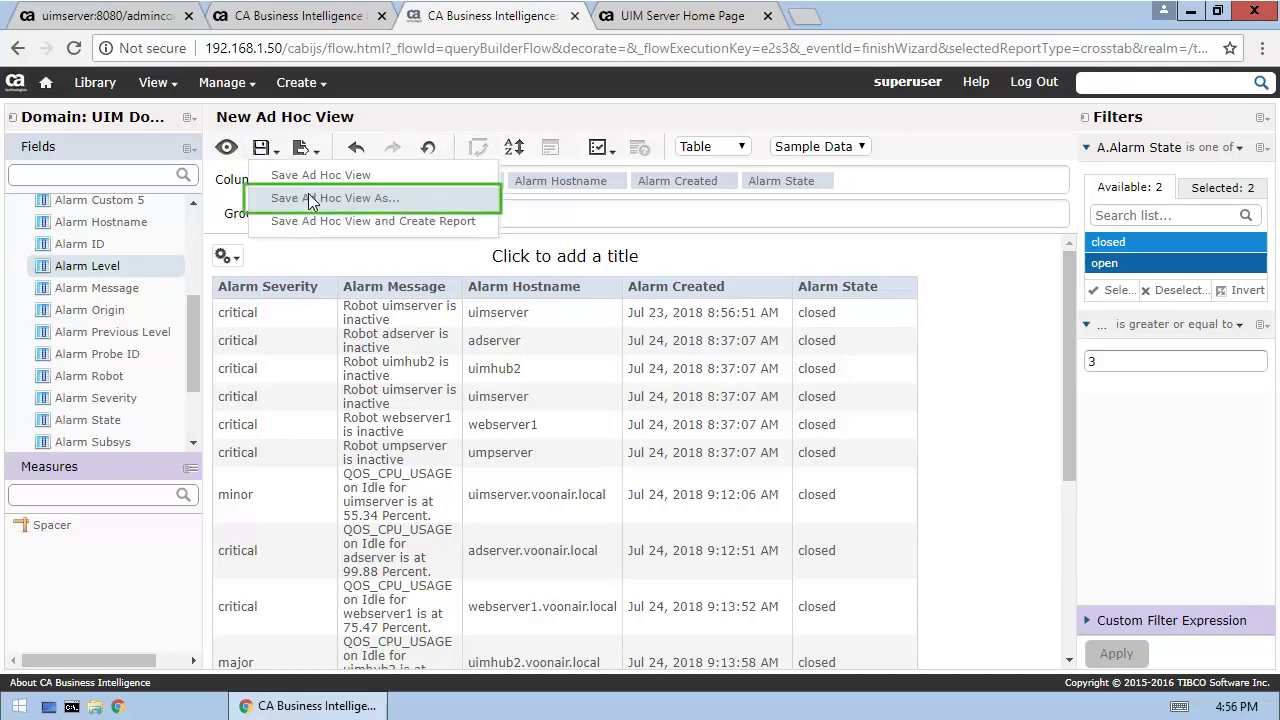
{"action": "left_click", "coordinate": [308, 197]}
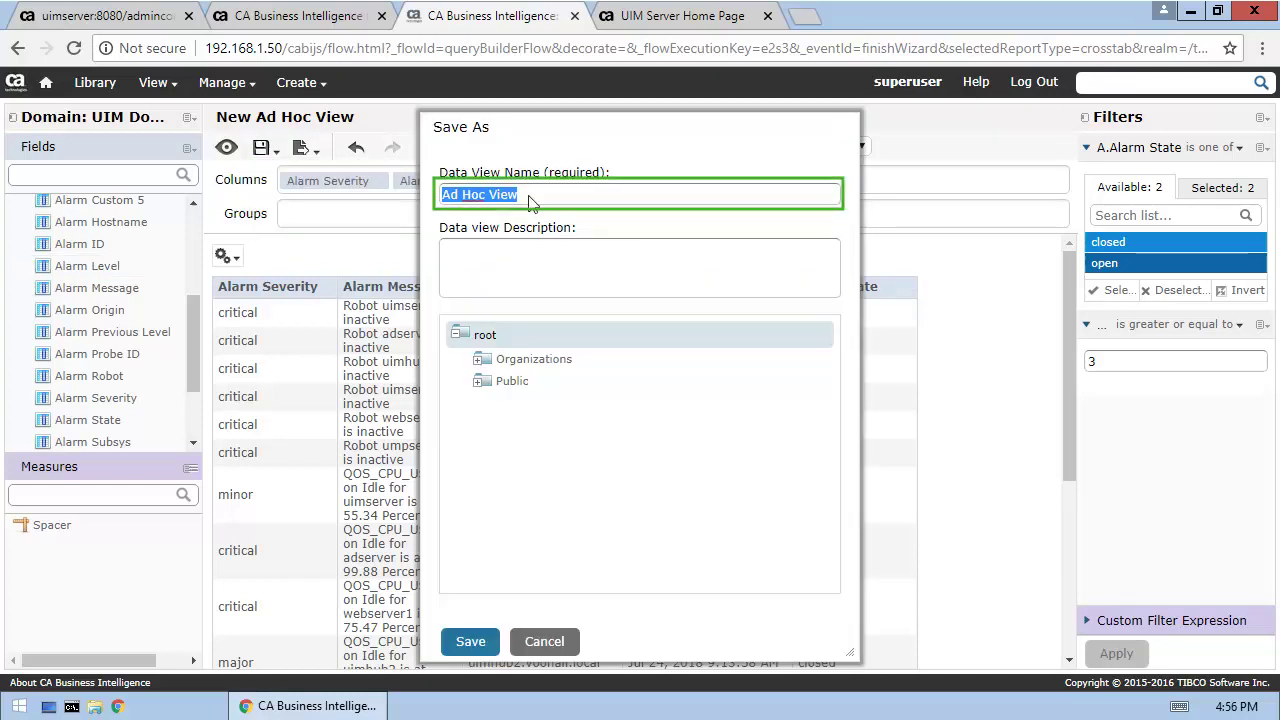
{"action": "key", "text": "BackSpace"}
{"action": "type", "text": "Alarms Table View"}
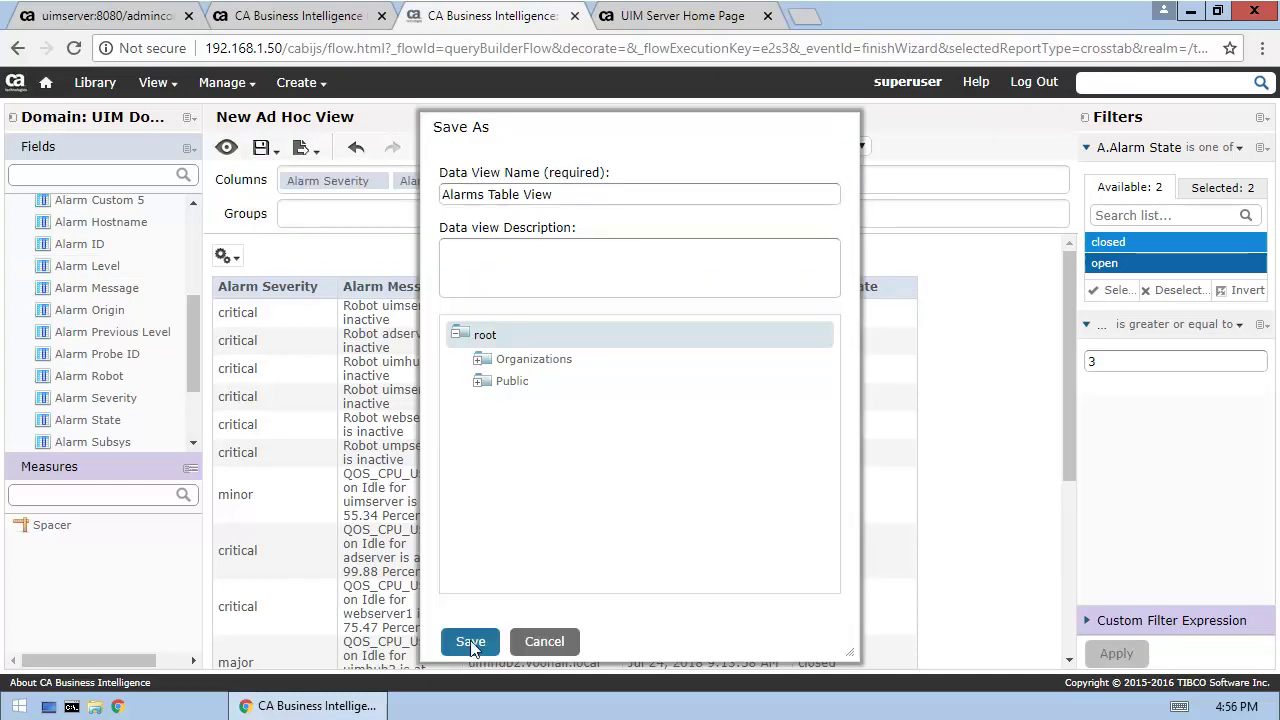
{"action": "left_click", "coordinate": [471, 643]}
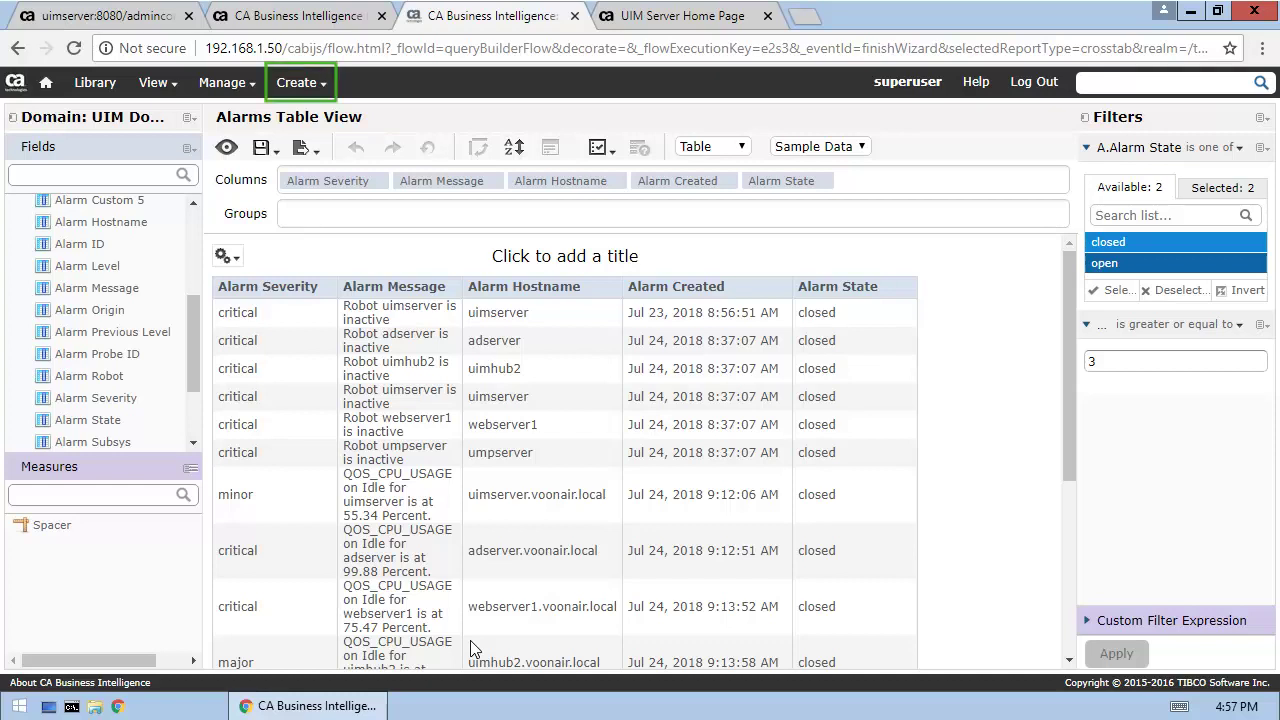
- Create a report from Alarms Table View using the Actual Size CA custom template
{"action": "left_click", "coordinate": [320, 86]}
{"action": "left_click", "coordinate": [320, 135]}
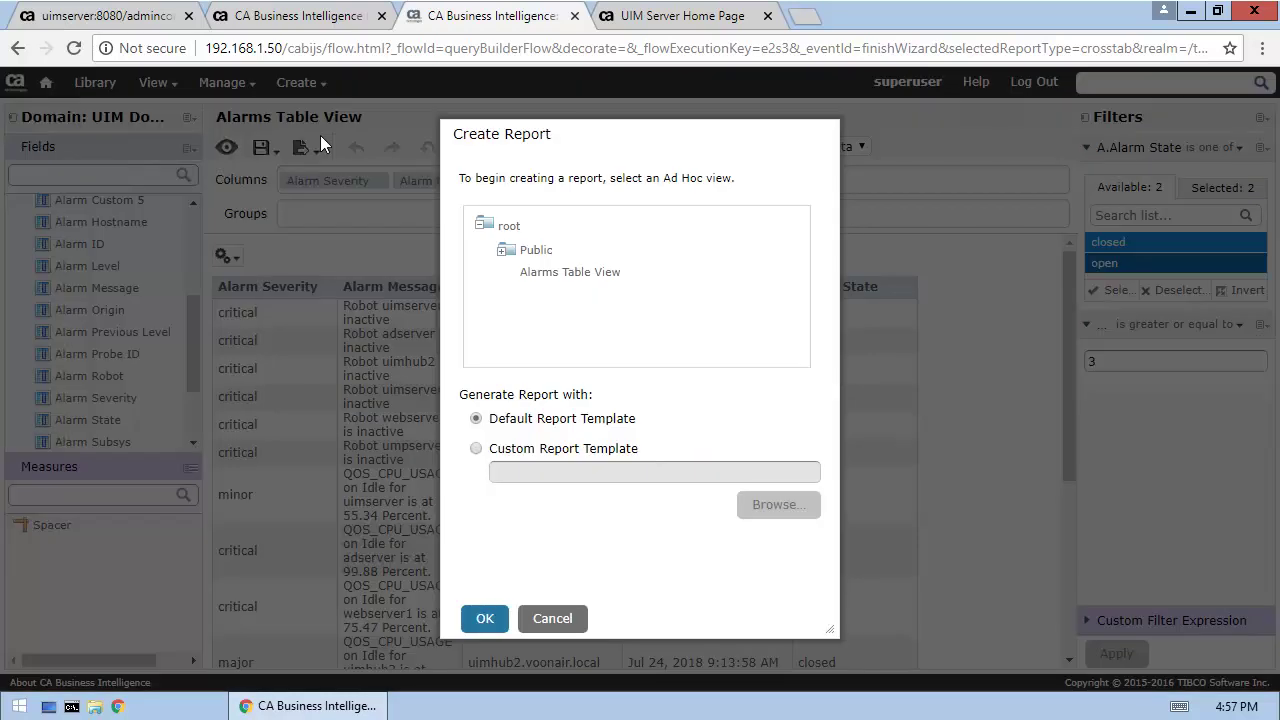
{"action": "left_click", "coordinate": [592, 275]}
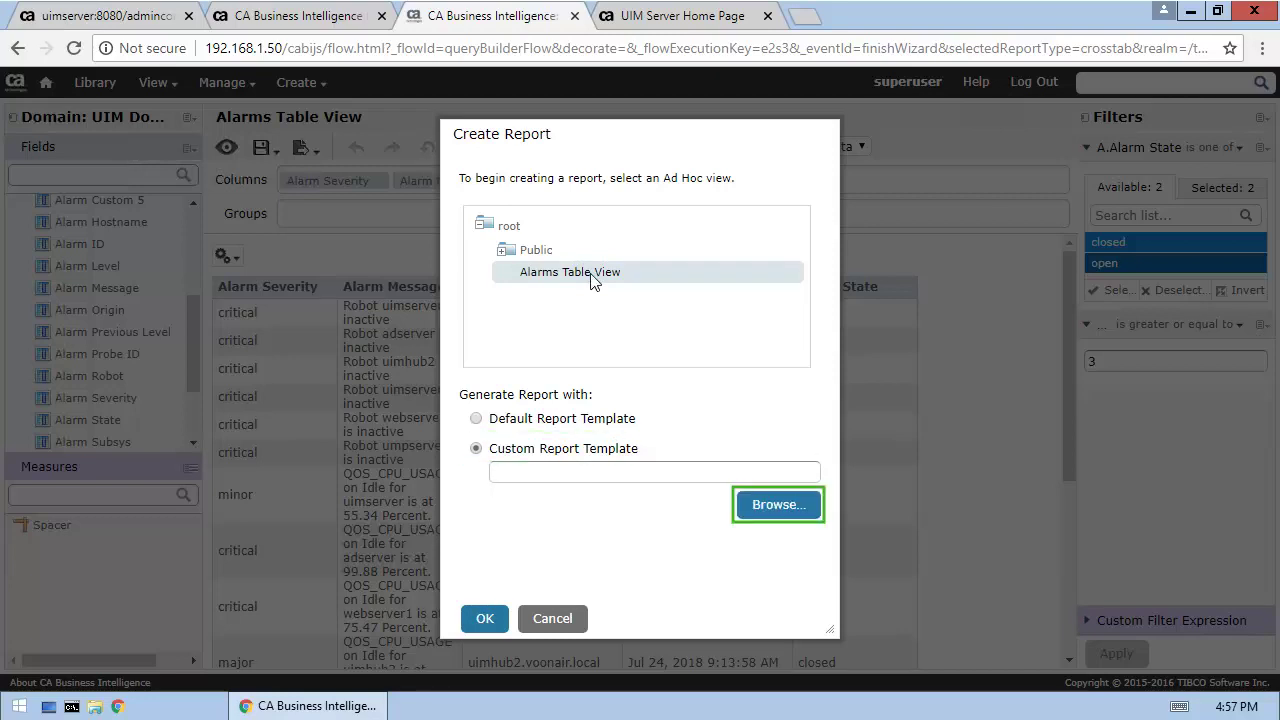
{"action": "left_click", "coordinate": [777, 506]}
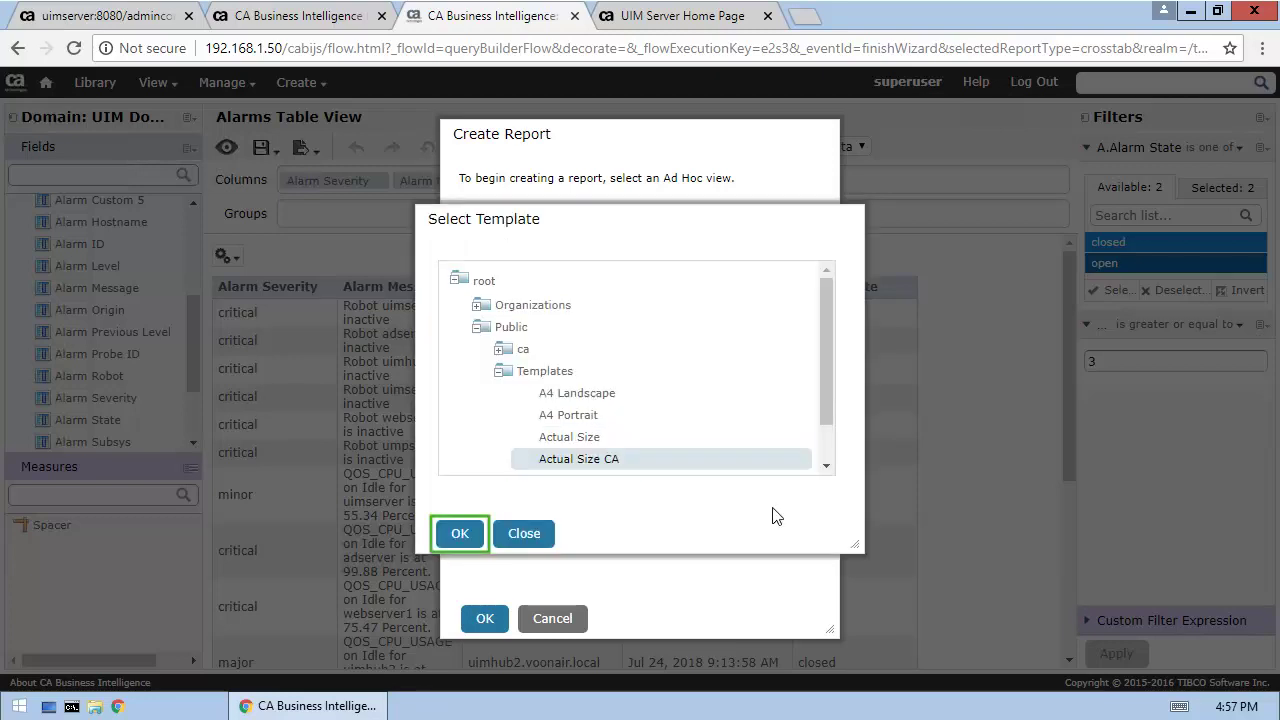
{"action": "left_click", "coordinate": [461, 536]}
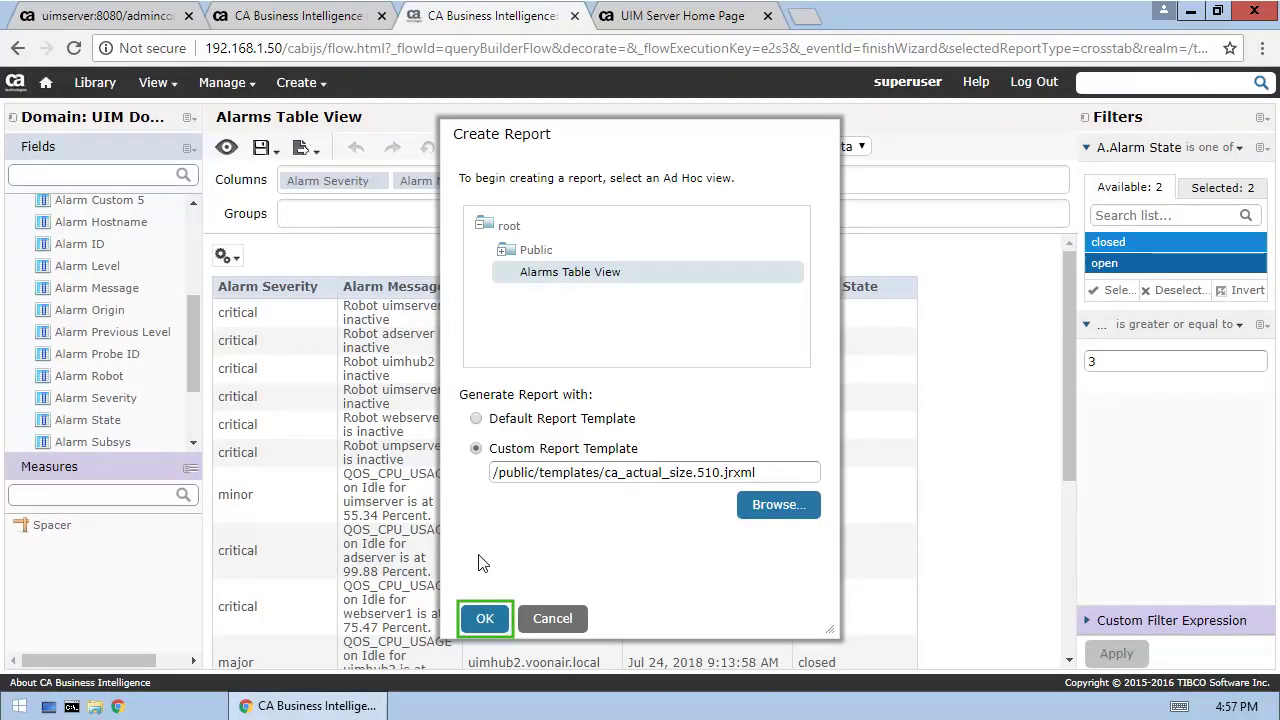
{"action": "left_click", "coordinate": [486, 618]}
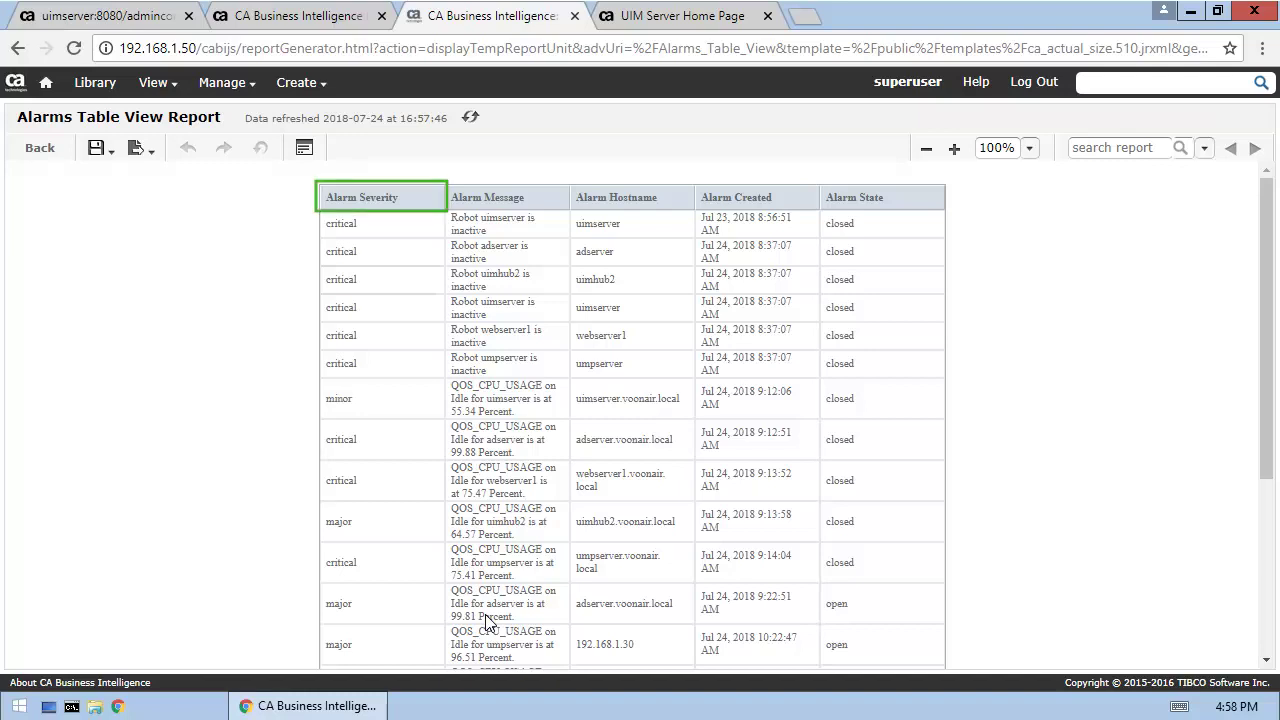
- Open the Alarm Severity column's formatting settings on the Conditional Formatting tab
{"action": "left_click", "coordinate": [333, 196]}
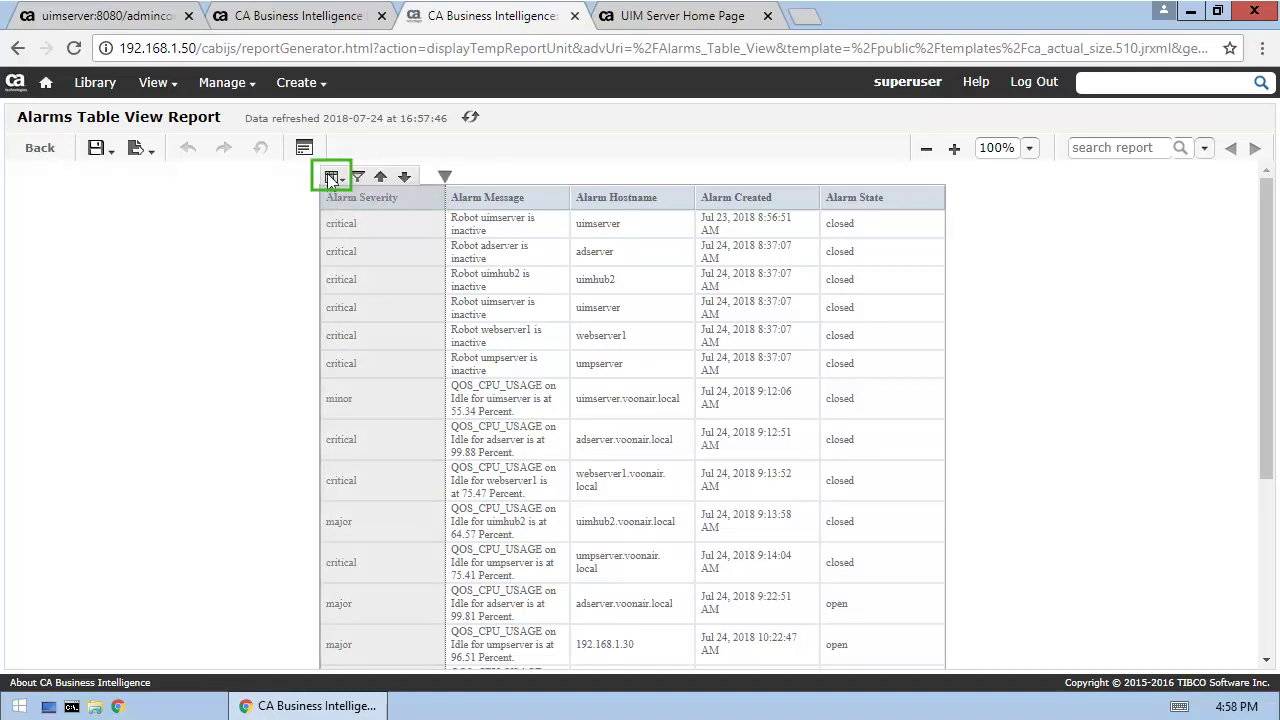
{"action": "left_click", "coordinate": [330, 176]}
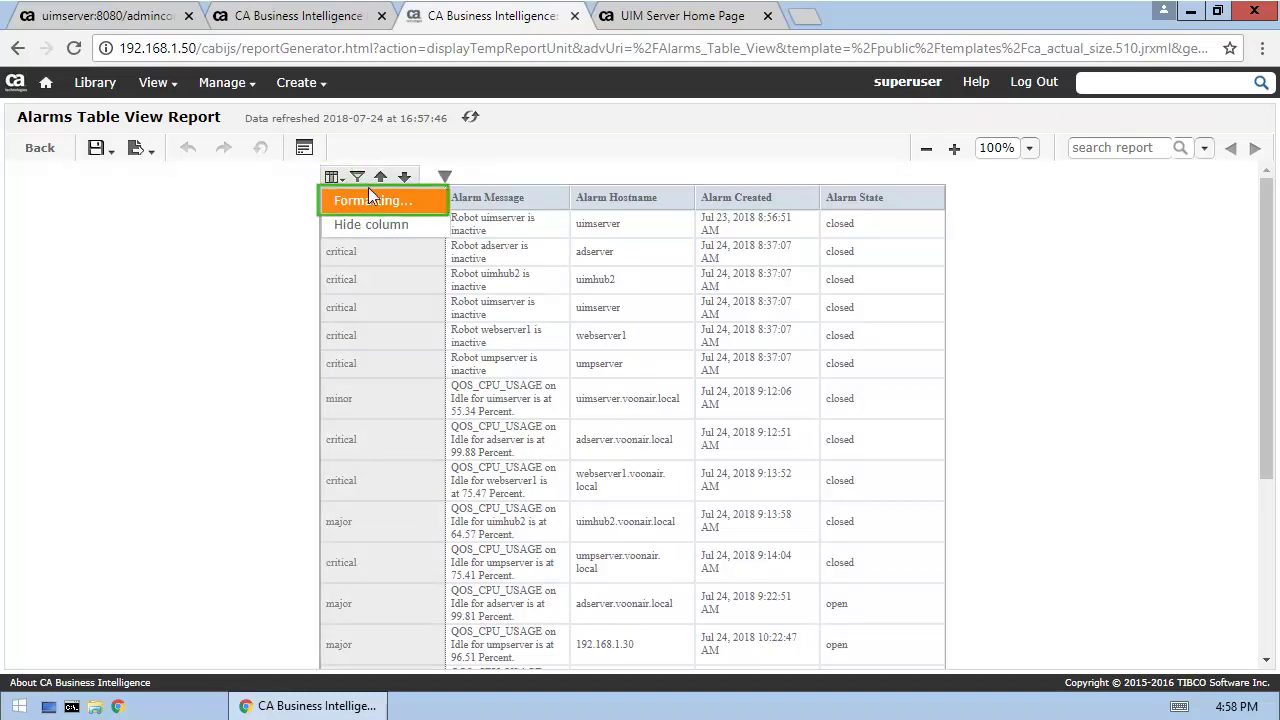
{"action": "left_click", "coordinate": [370, 198]}
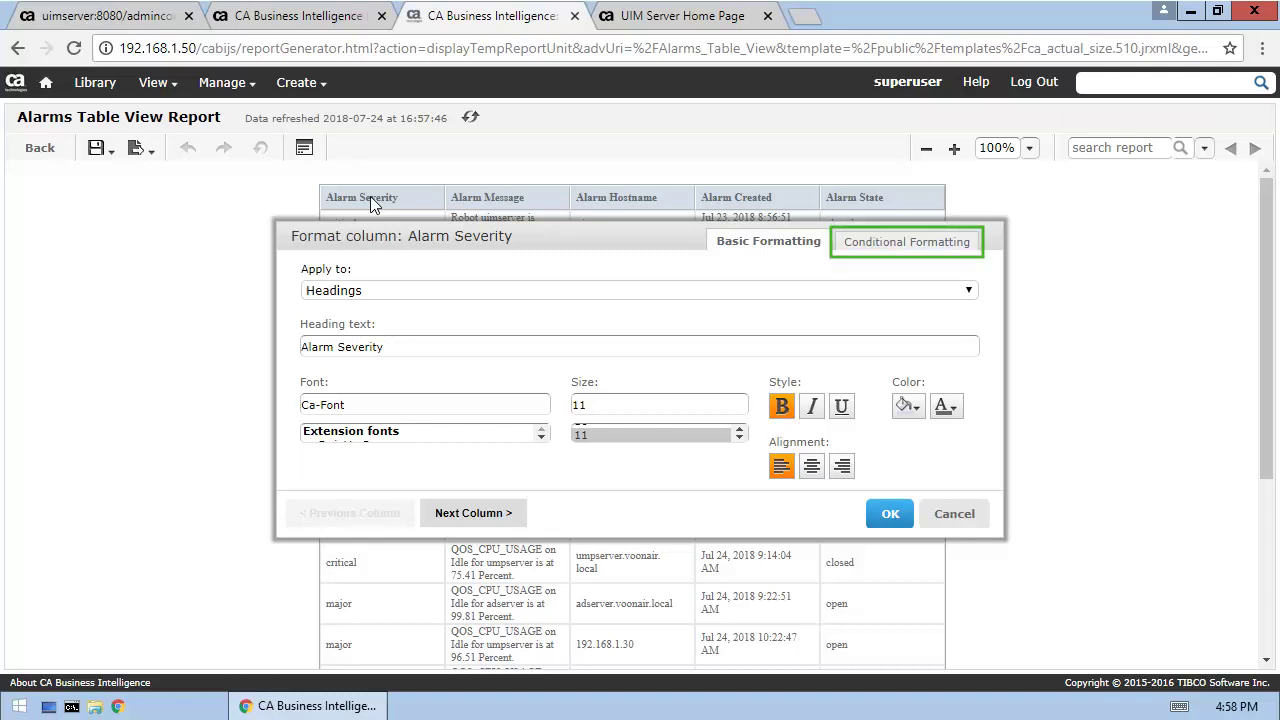
{"action": "left_click", "coordinate": [908, 244]}
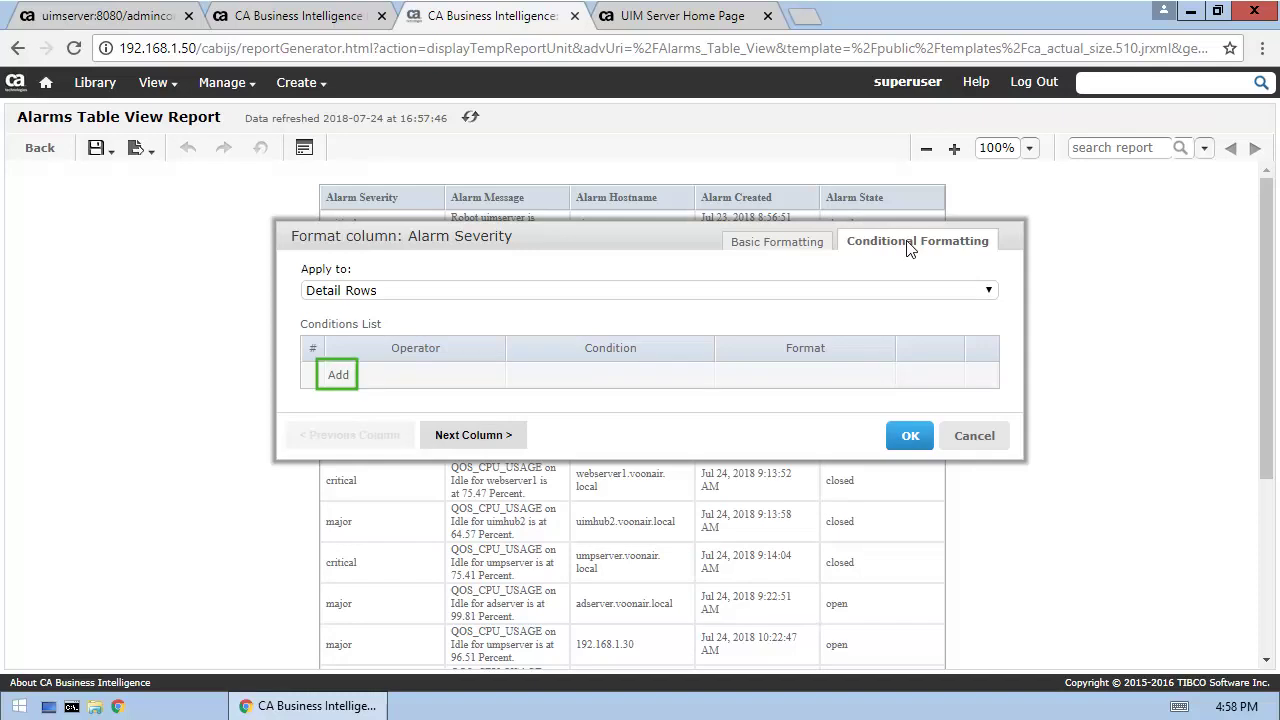
- Add a rule filling critical Alarm Severity cells red
{"action": "left_click", "coordinate": [339, 376]}
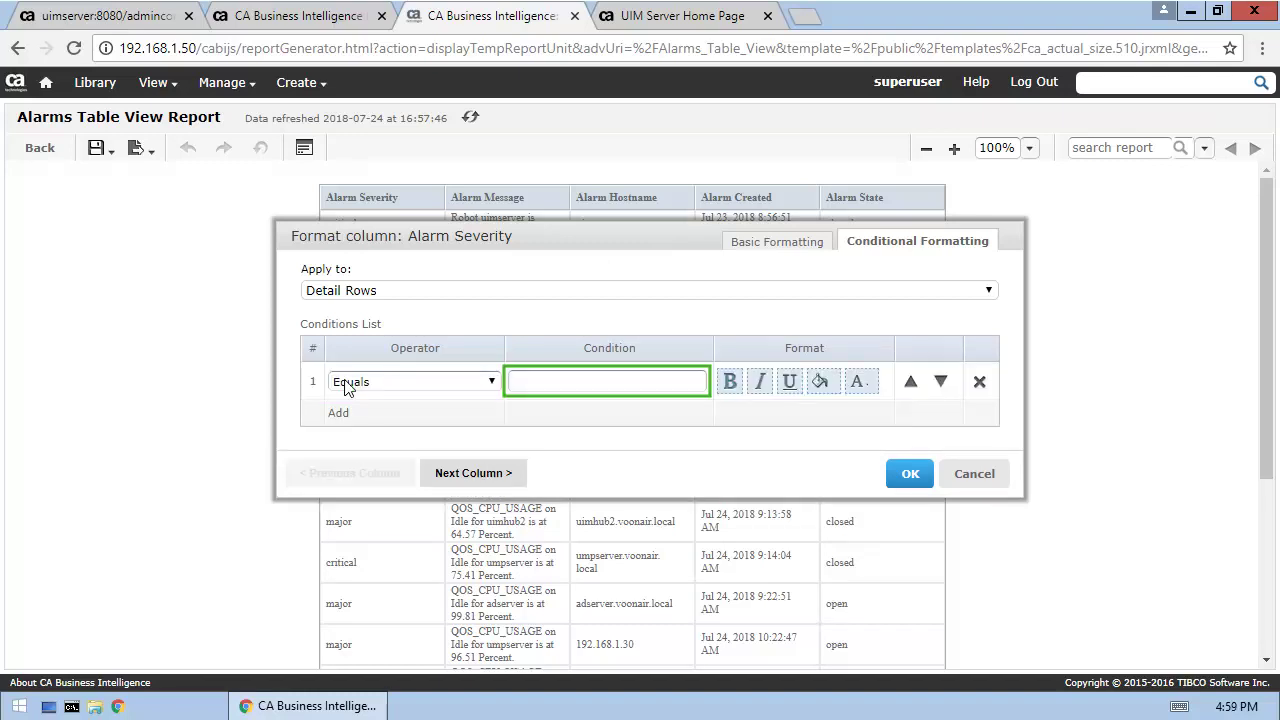
{"action": "left_click", "coordinate": [539, 386]}
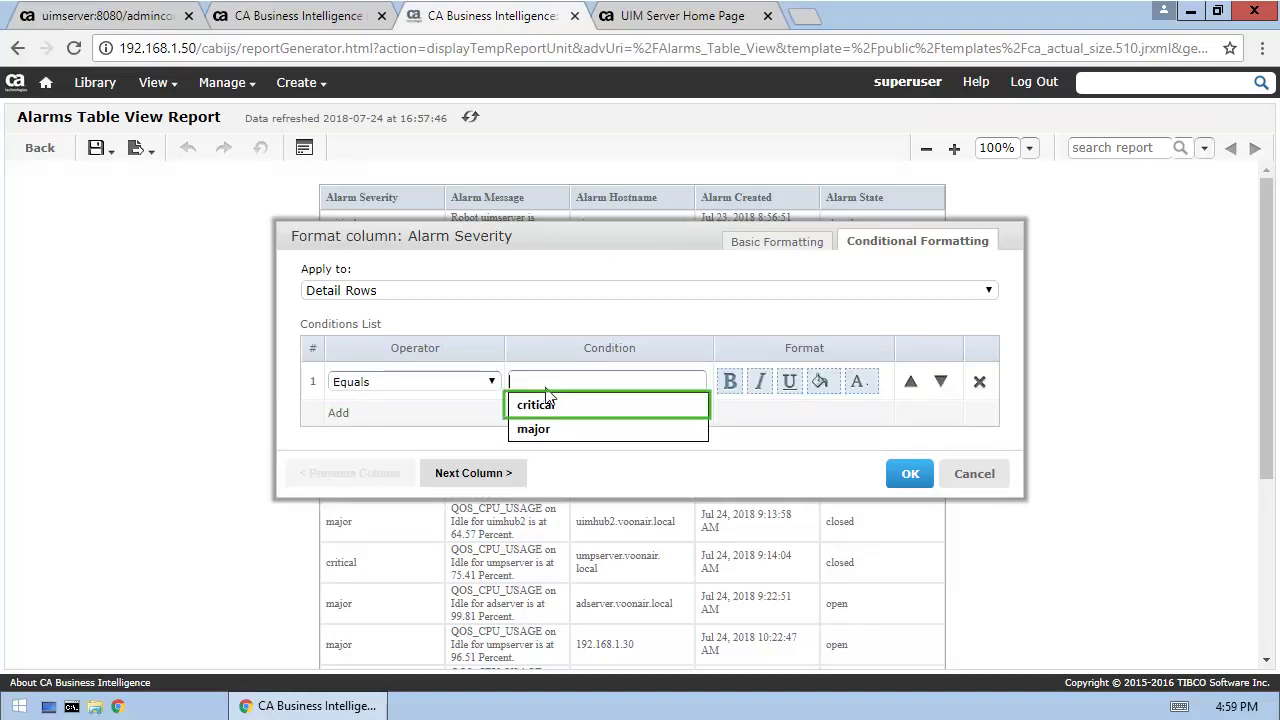
{"action": "left_click", "coordinate": [552, 405]}
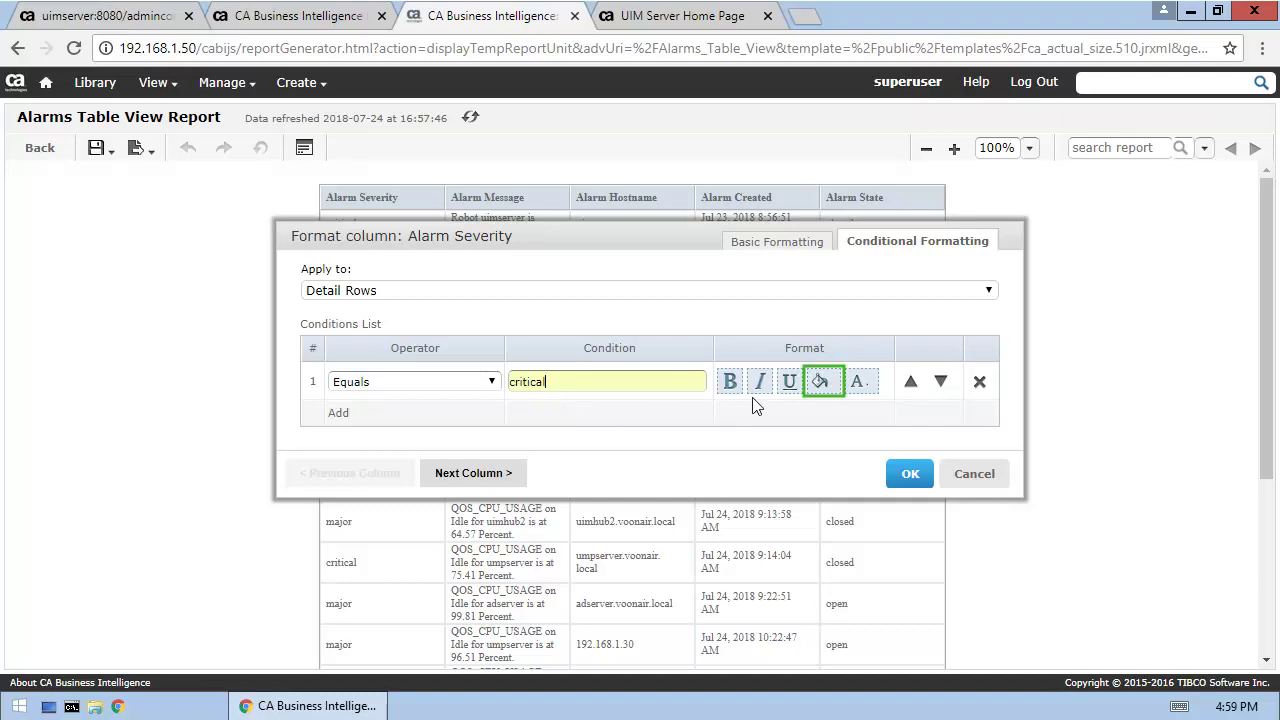
{"action": "left_click", "coordinate": [819, 381]}
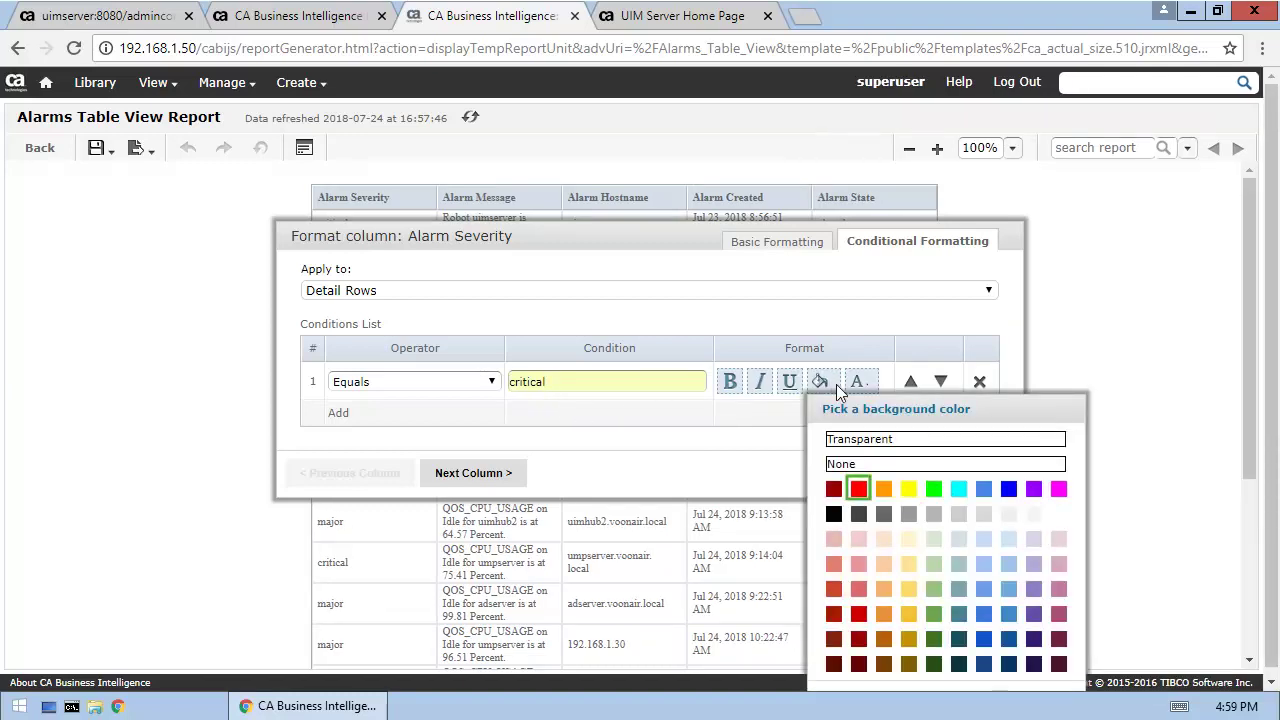
{"action": "left_click", "coordinate": [859, 488]}
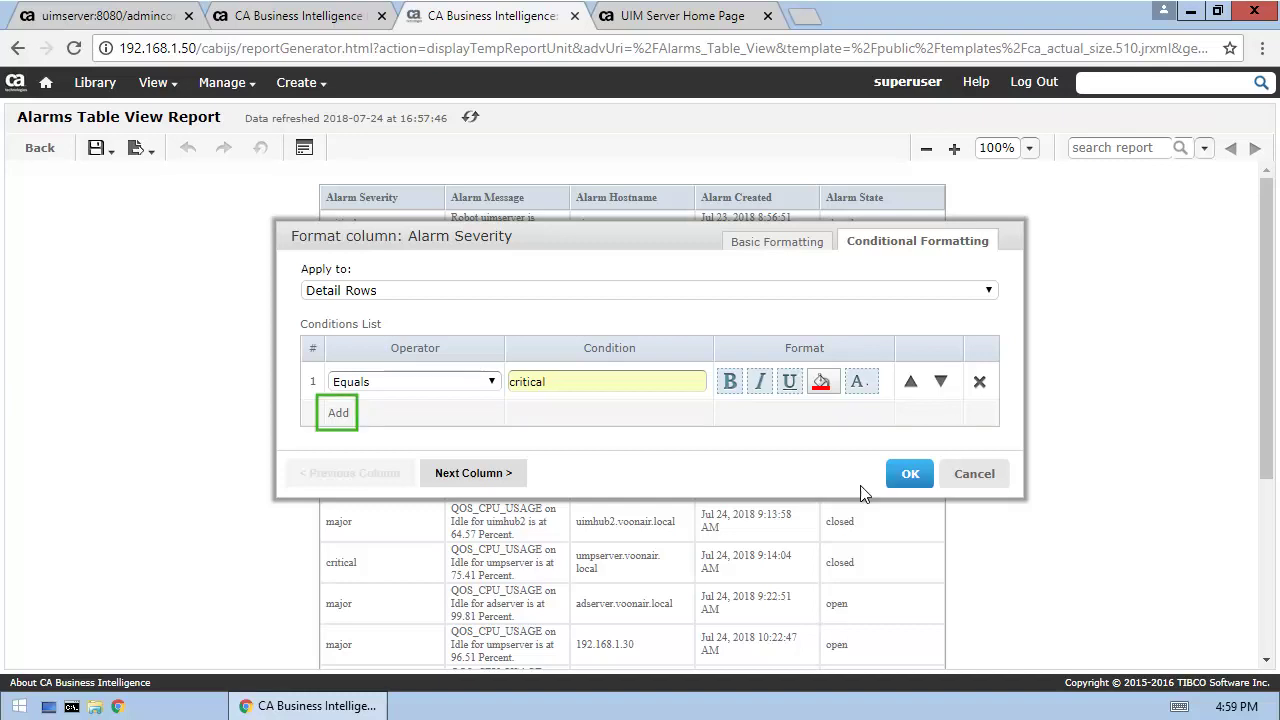
- Add a rule filling major Alarm Severity cells orange
{"action": "left_click", "coordinate": [340, 416]}
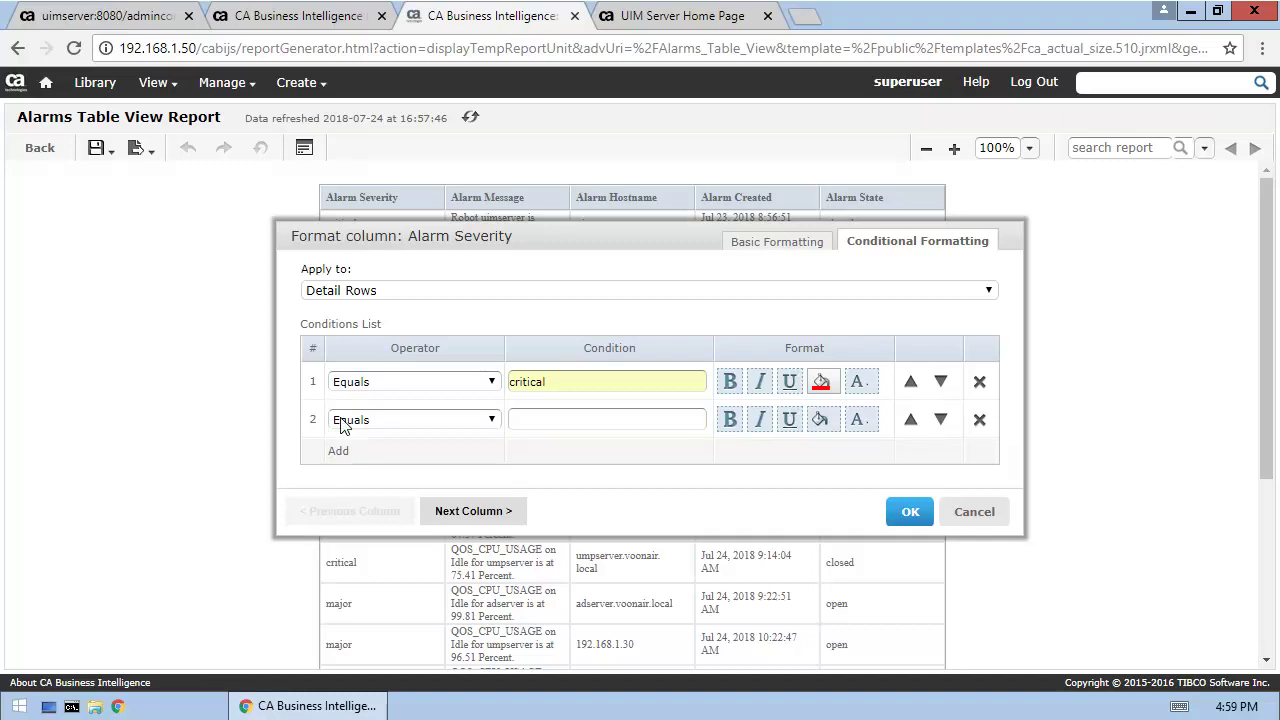
{"action": "left_click", "coordinate": [585, 430]}
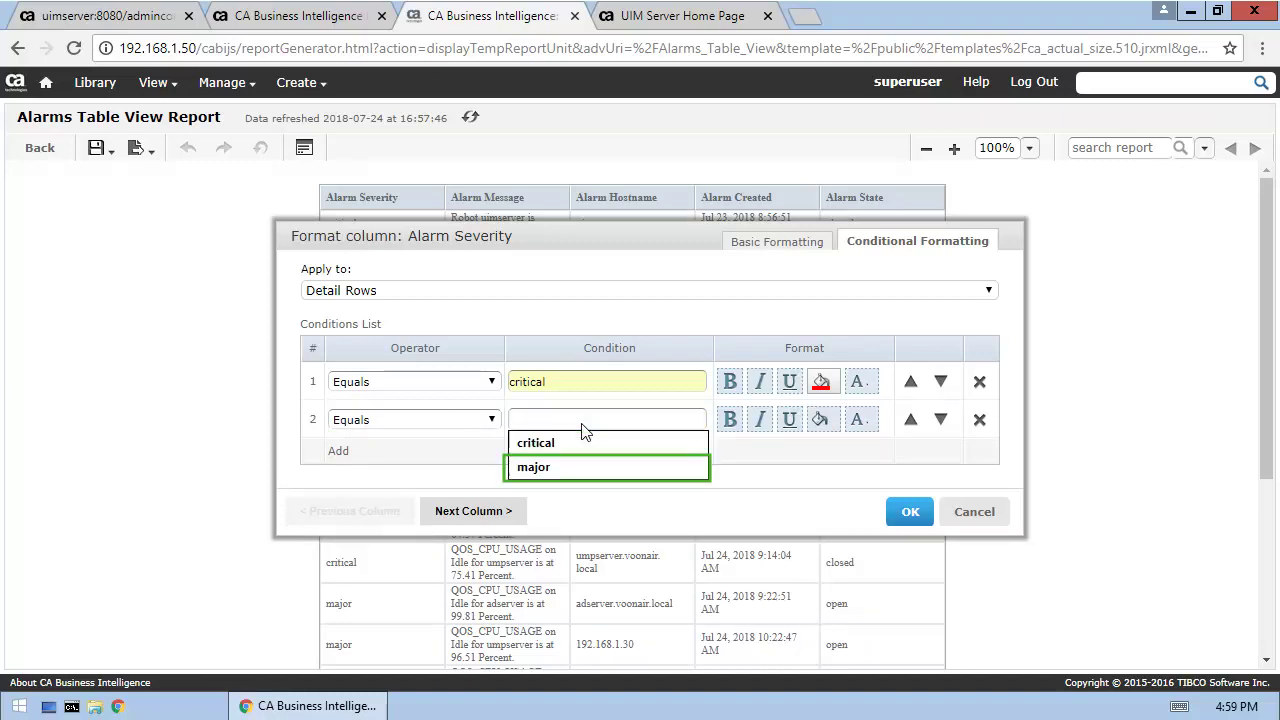
{"action": "left_click", "coordinate": [548, 469]}
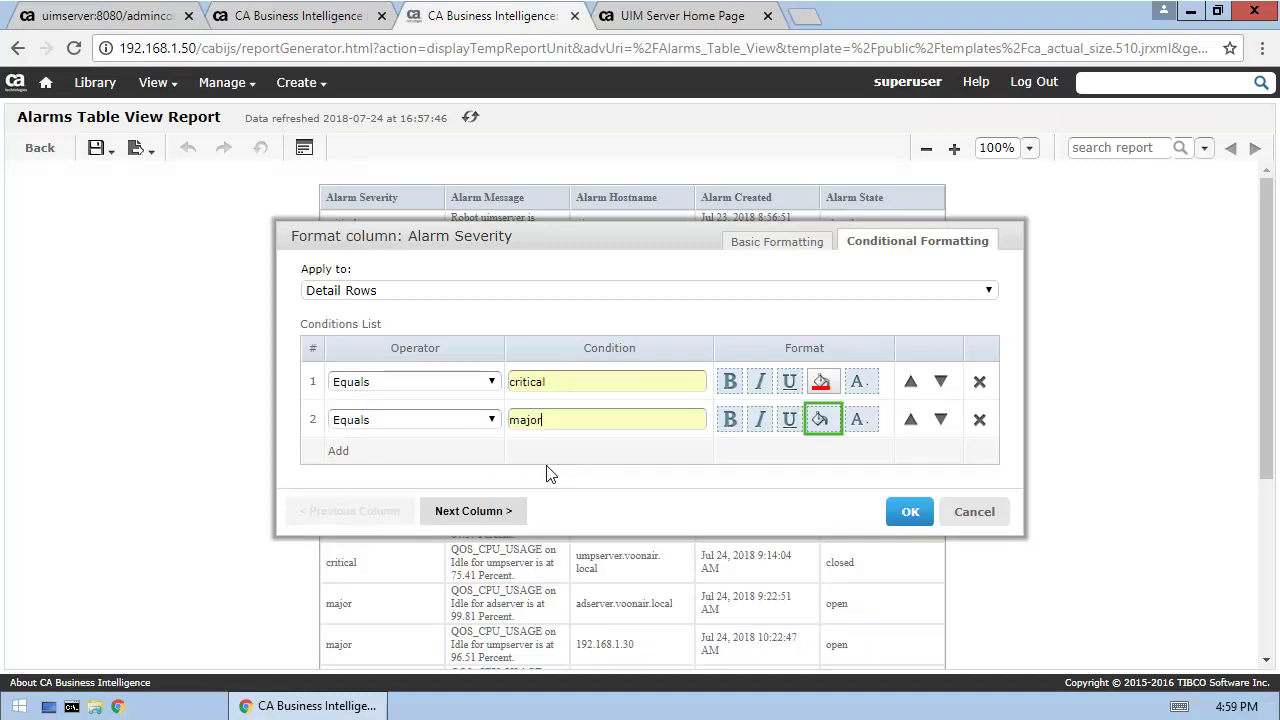
{"action": "left_click", "coordinate": [819, 421]}
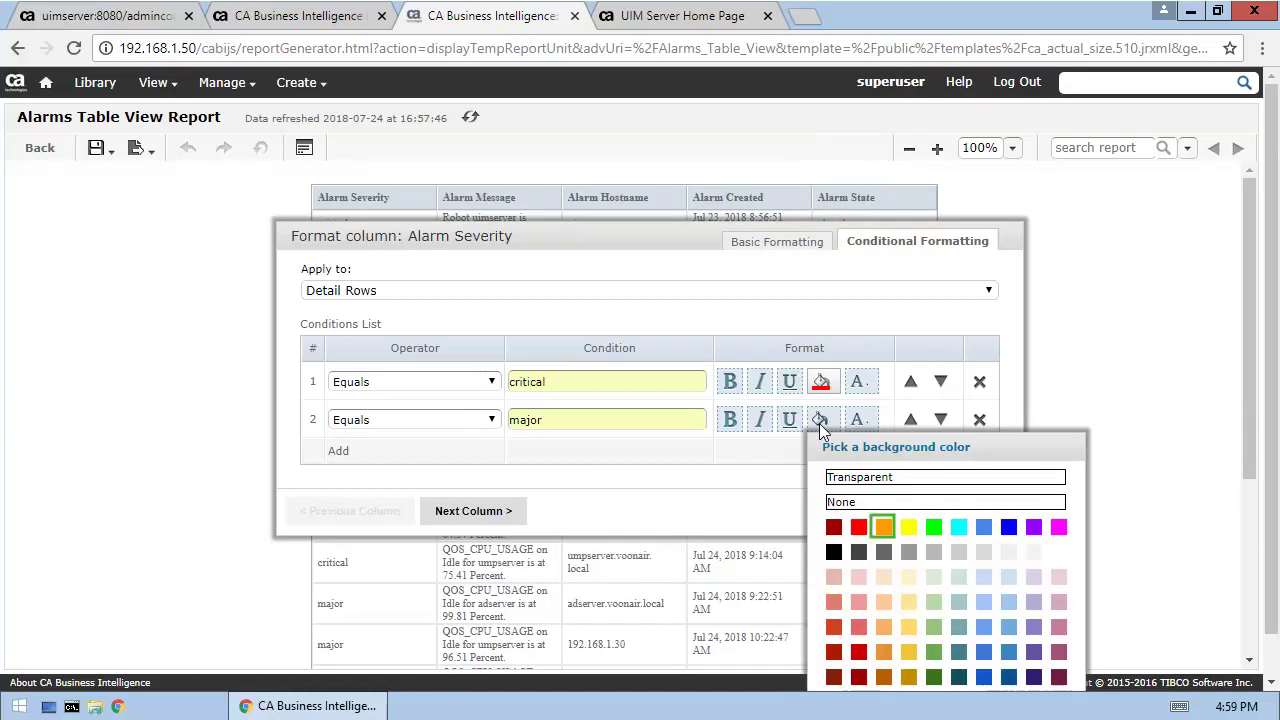
{"action": "left_click", "coordinate": [884, 527]}
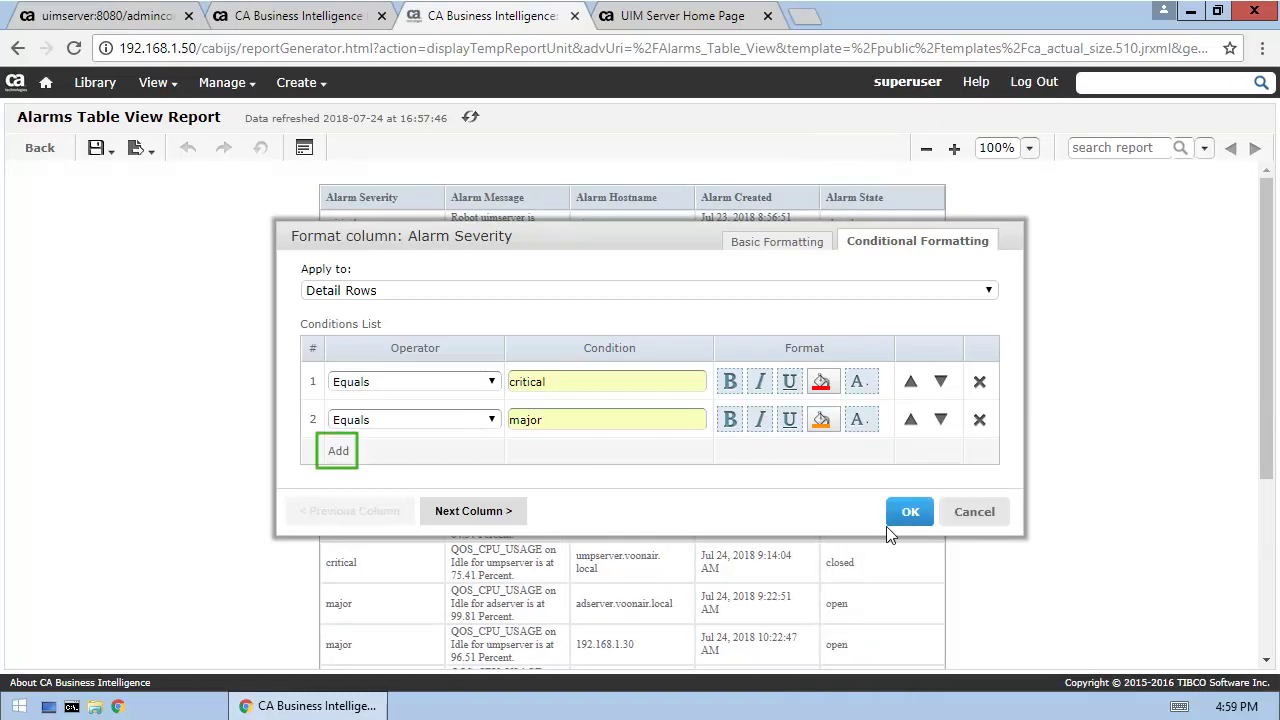
- Add a rule filling minor cells yellow and apply the conditional formatting
{"action": "left_click", "coordinate": [338, 451]}
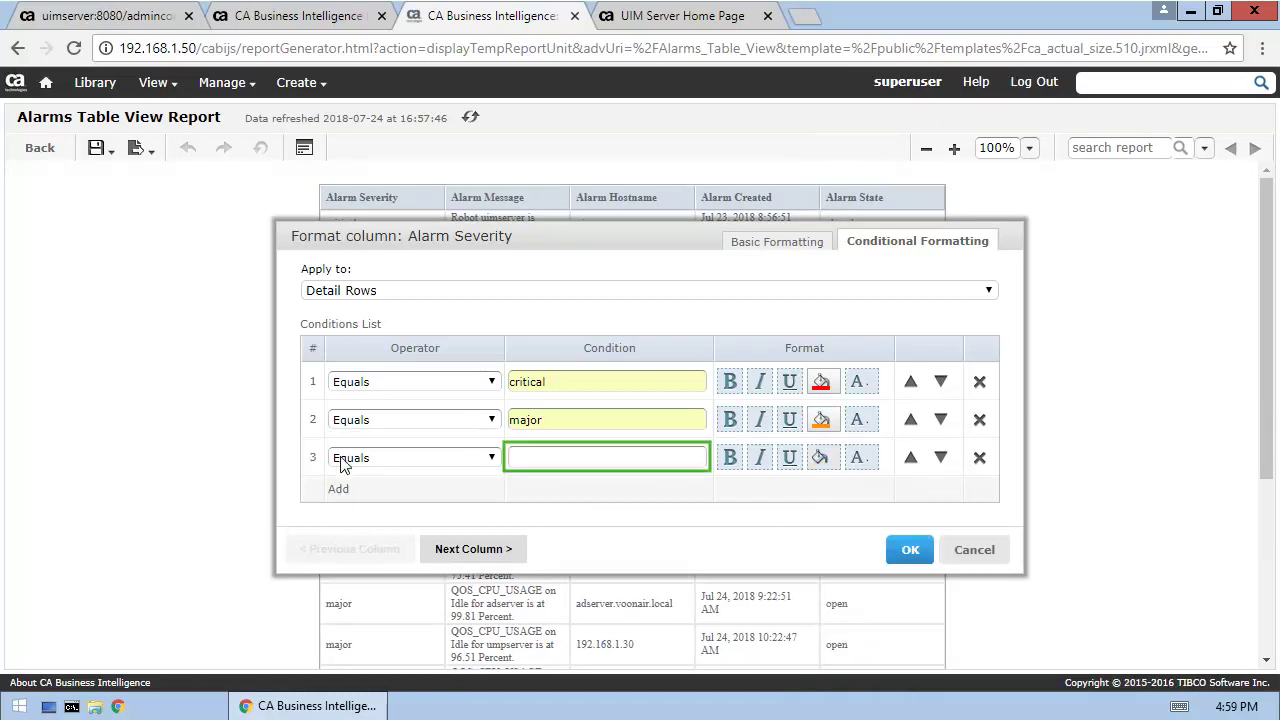
{"action": "left_click", "coordinate": [562, 465]}
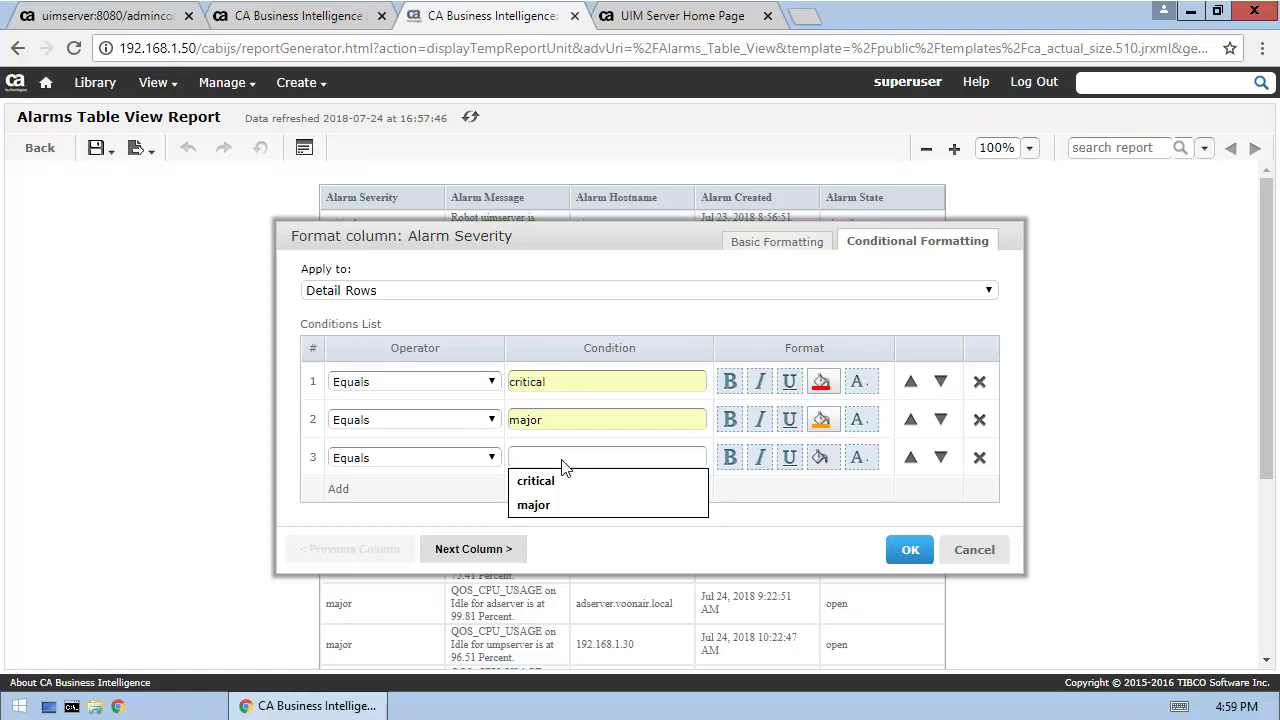
{"action": "left_click", "coordinate": [562, 466]}
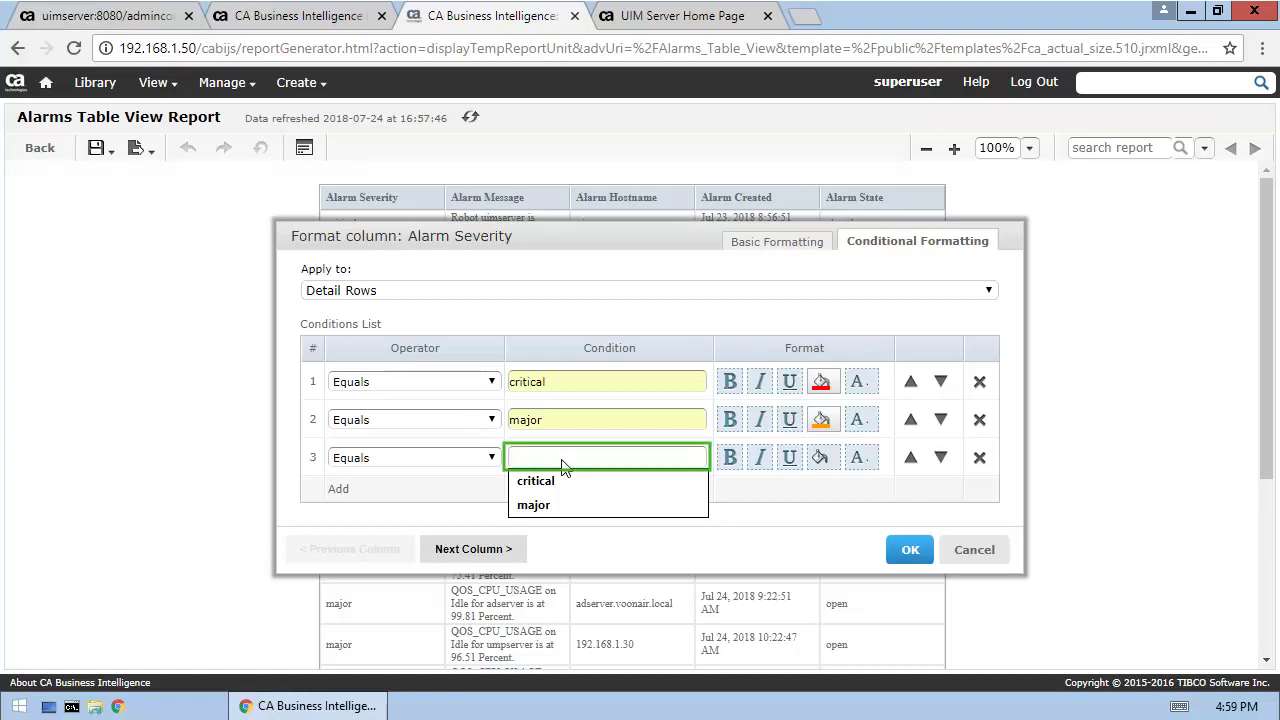
{"action": "type", "text": "minor"}
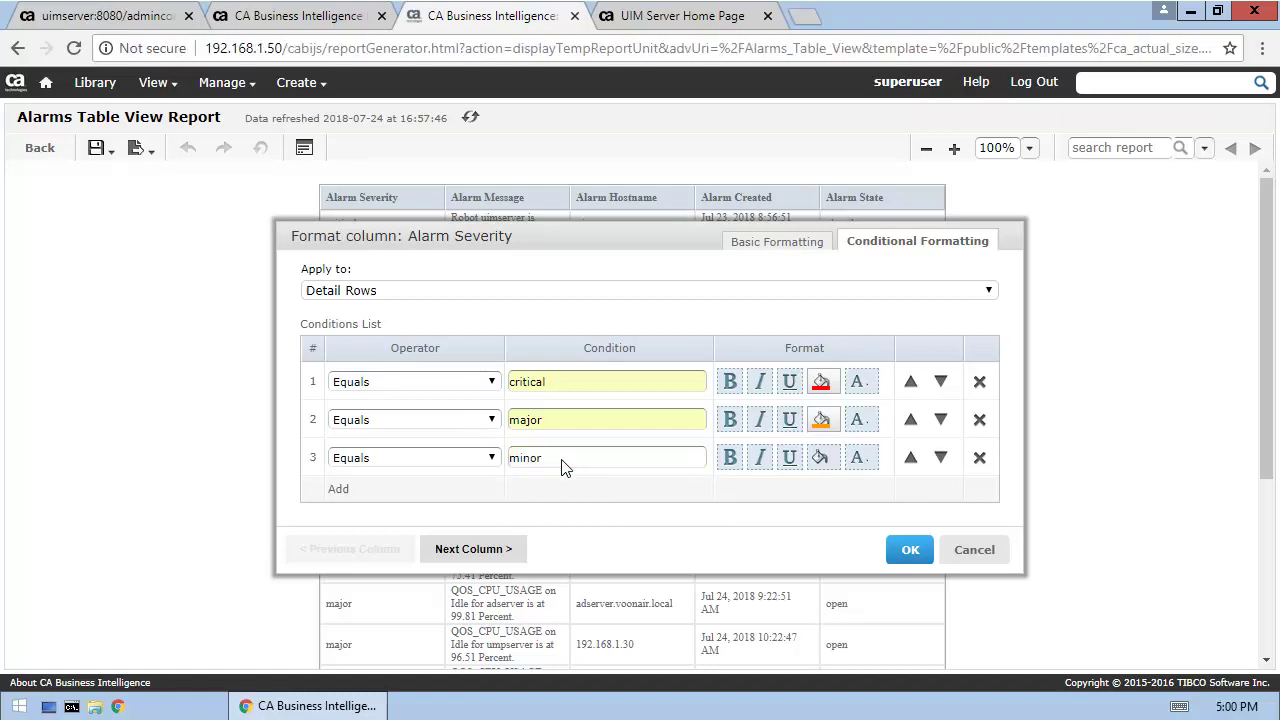
{"action": "left_click", "coordinate": [819, 458]}
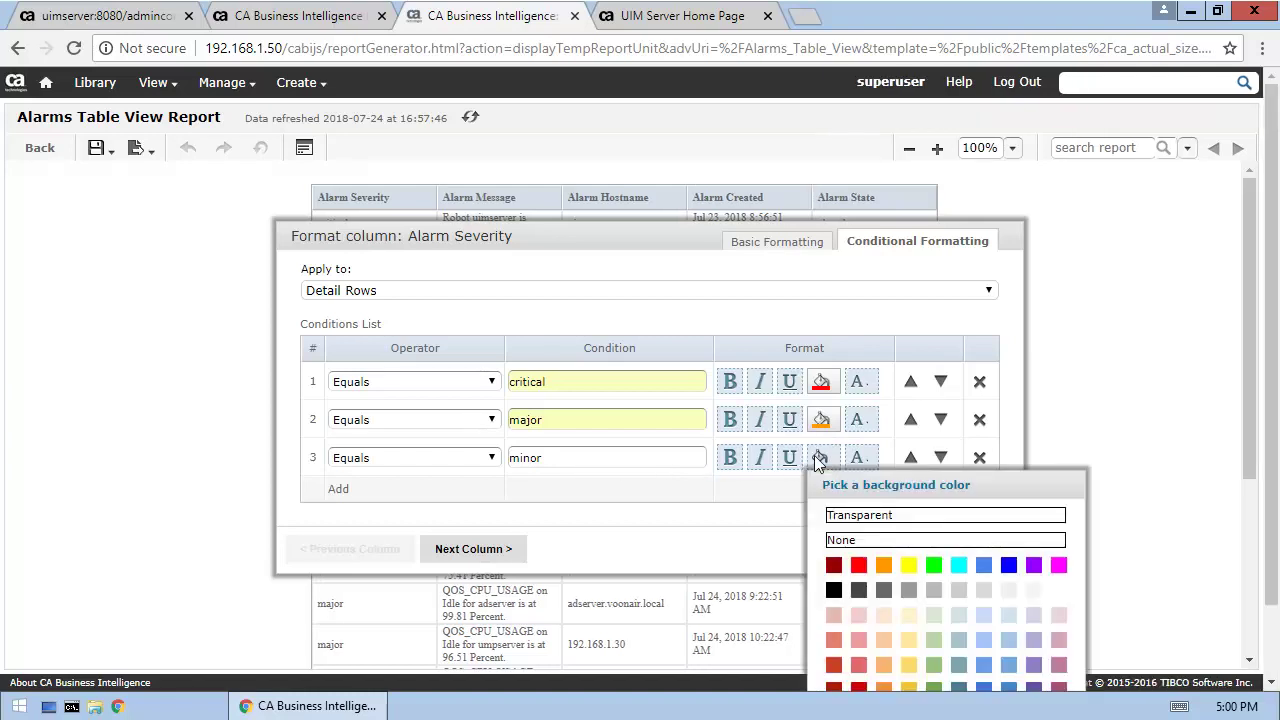
{"action": "left_click", "coordinate": [908, 566]}
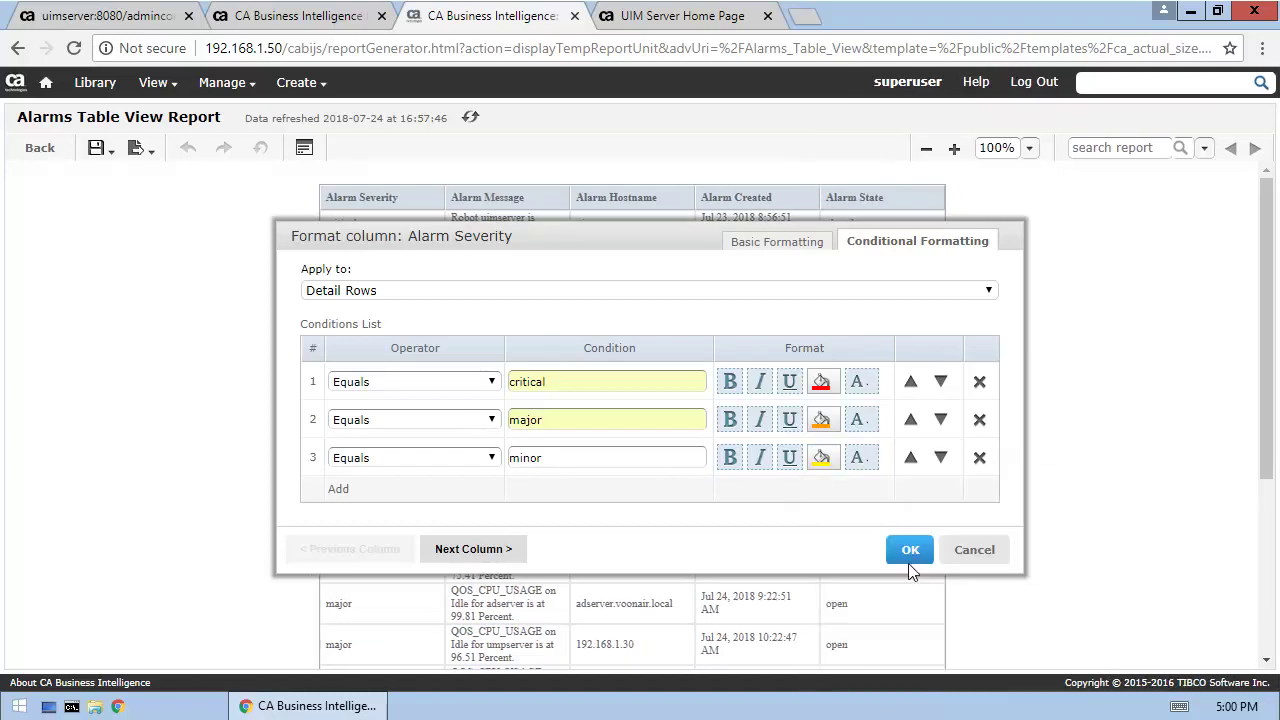
{"action": "left_click", "coordinate": [909, 556]}
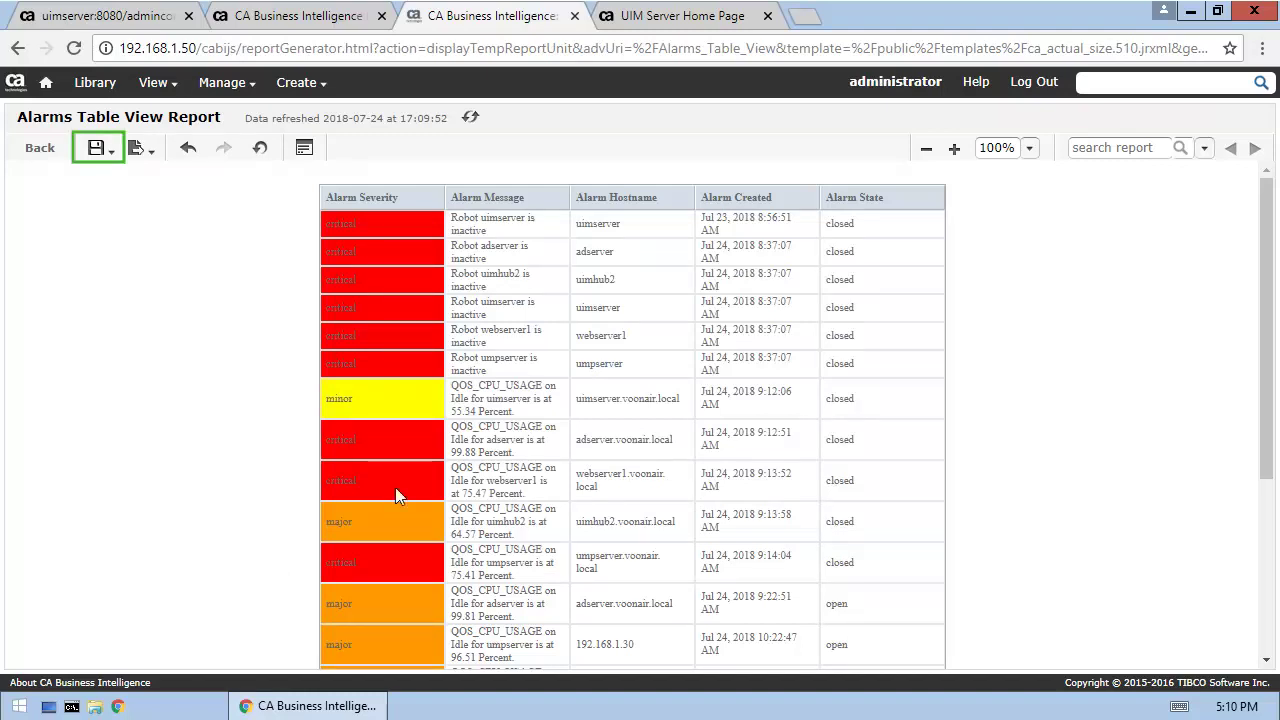
- Save the report as 'Alarms Table View Report', then create a new dashboard
{"action": "left_click", "coordinate": [108, 152]}
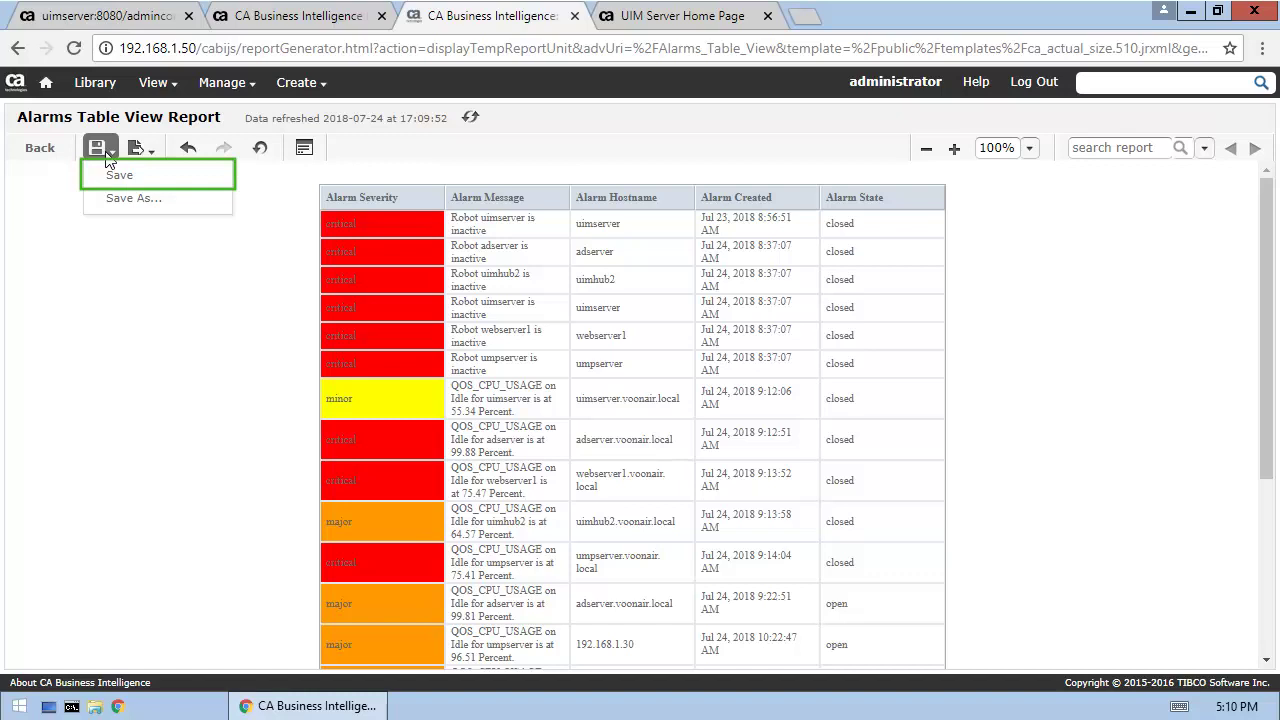
{"action": "left_click", "coordinate": [124, 177]}
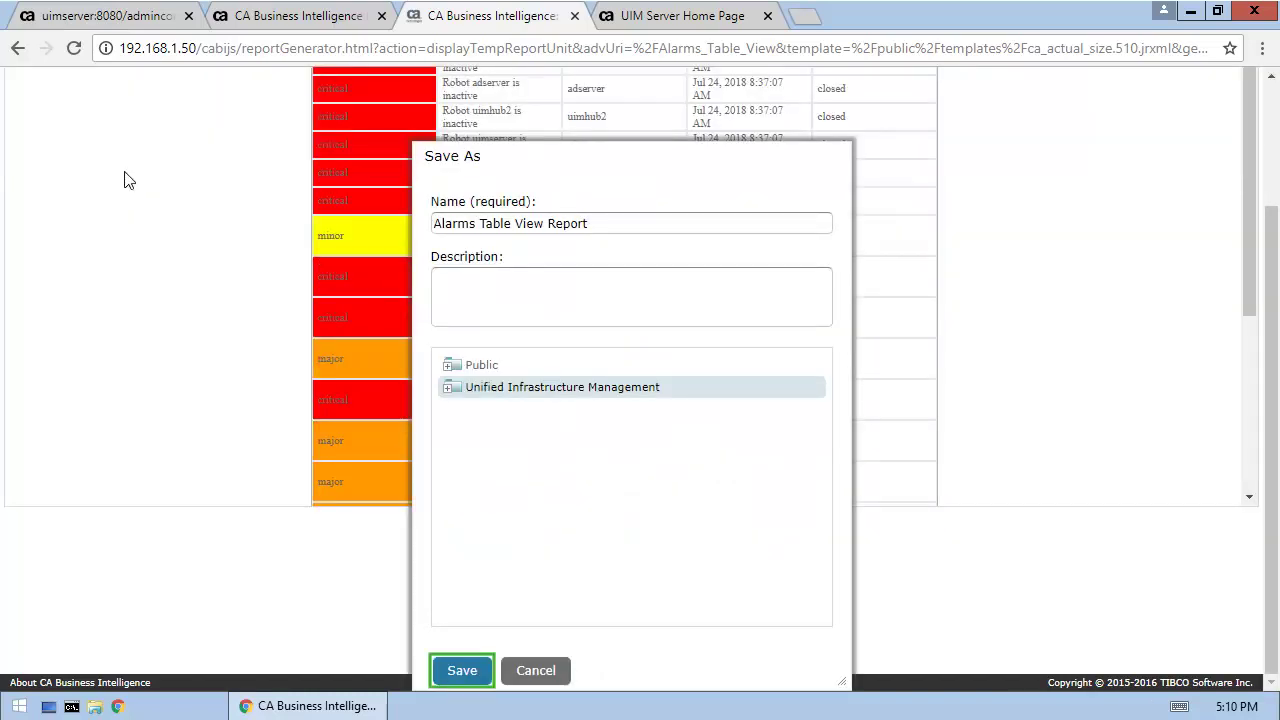
{"action": "left_click", "coordinate": [460, 671]}
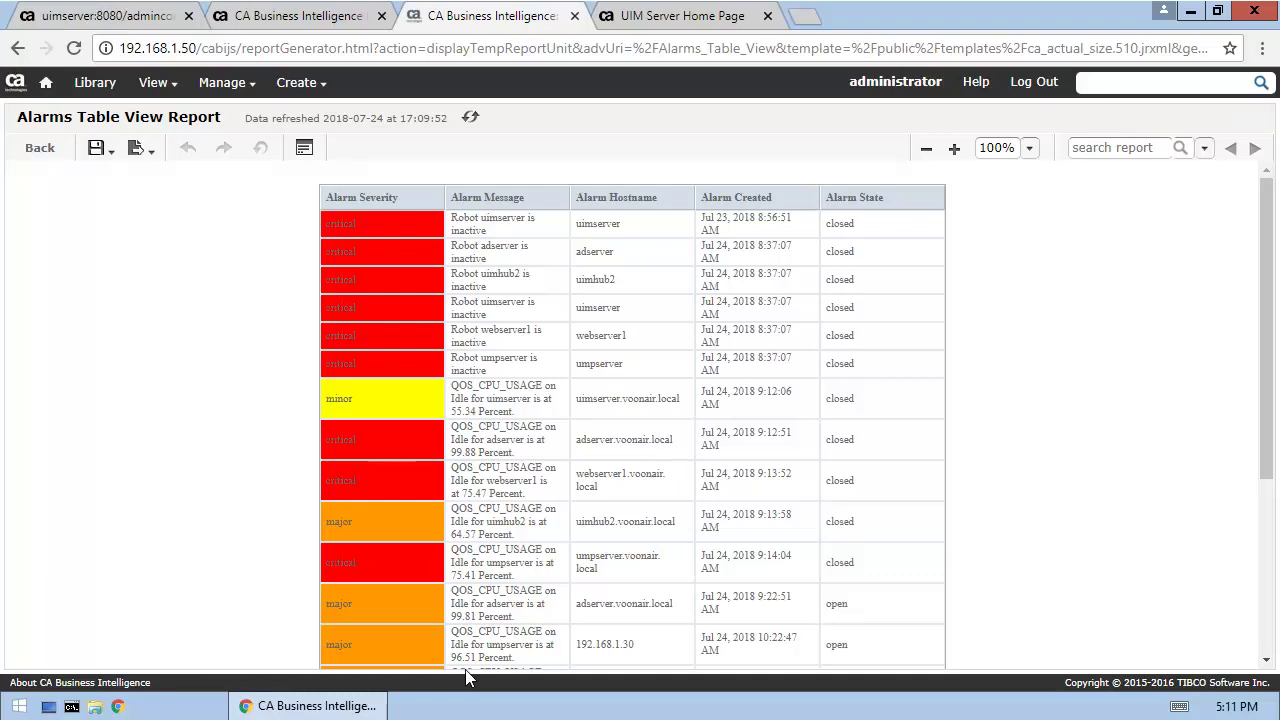
{"action": "left_click", "coordinate": [320, 90]}
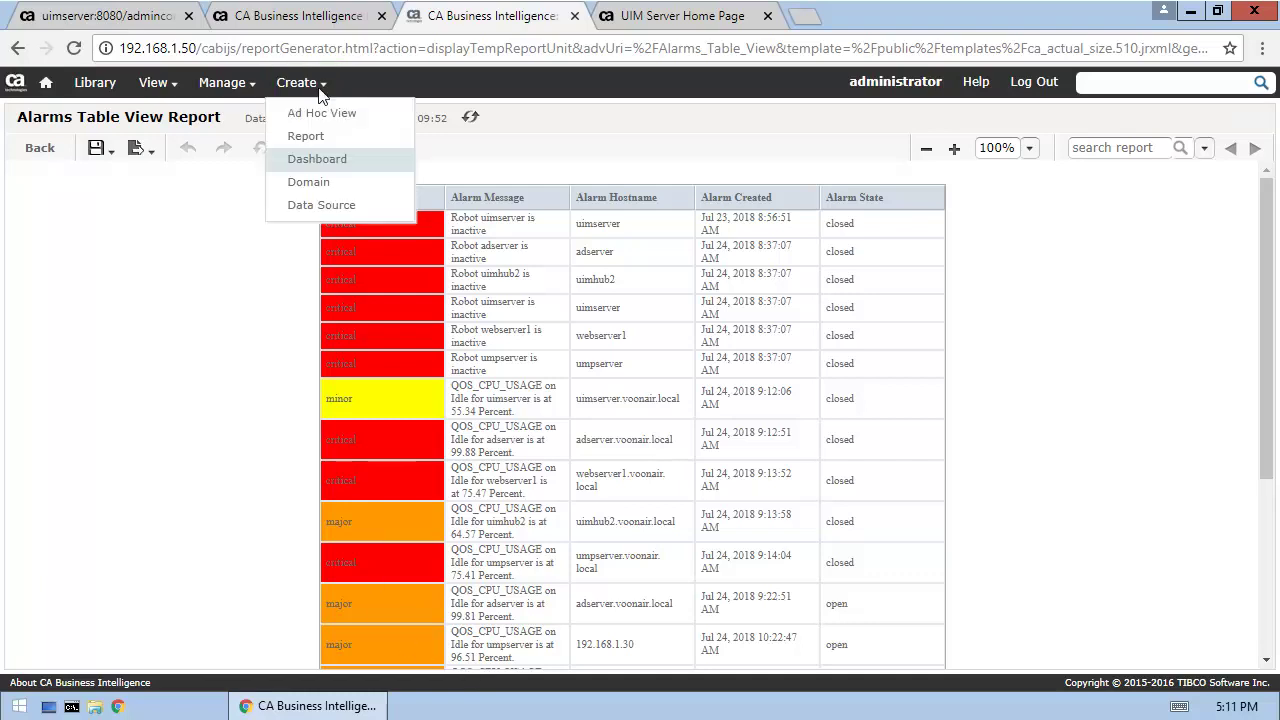
{"action": "left_click", "coordinate": [350, 160]}
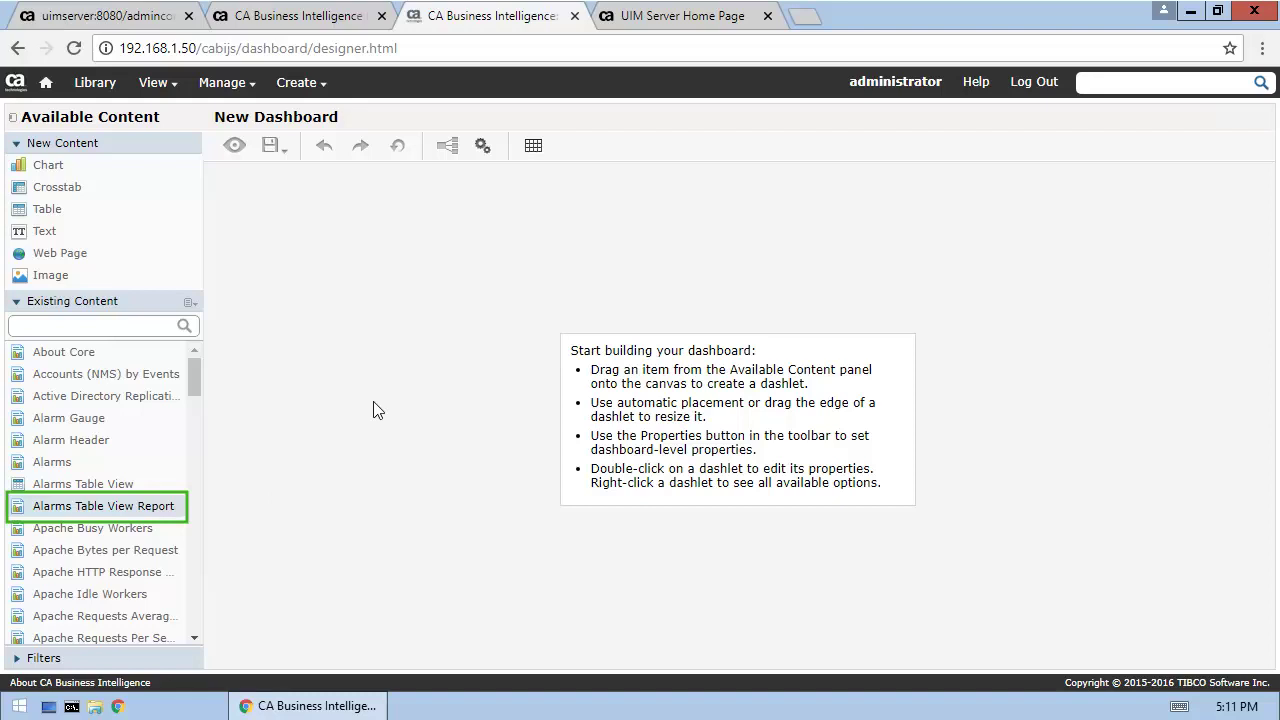
- Place the Alarms Table View Report on the dashboard and add the 'Alarm Level is greater than or equal to' filter (3) above it
{"action": "left_click_drag", "start_coordinate": [103, 505], "coordinate": [374, 410]}
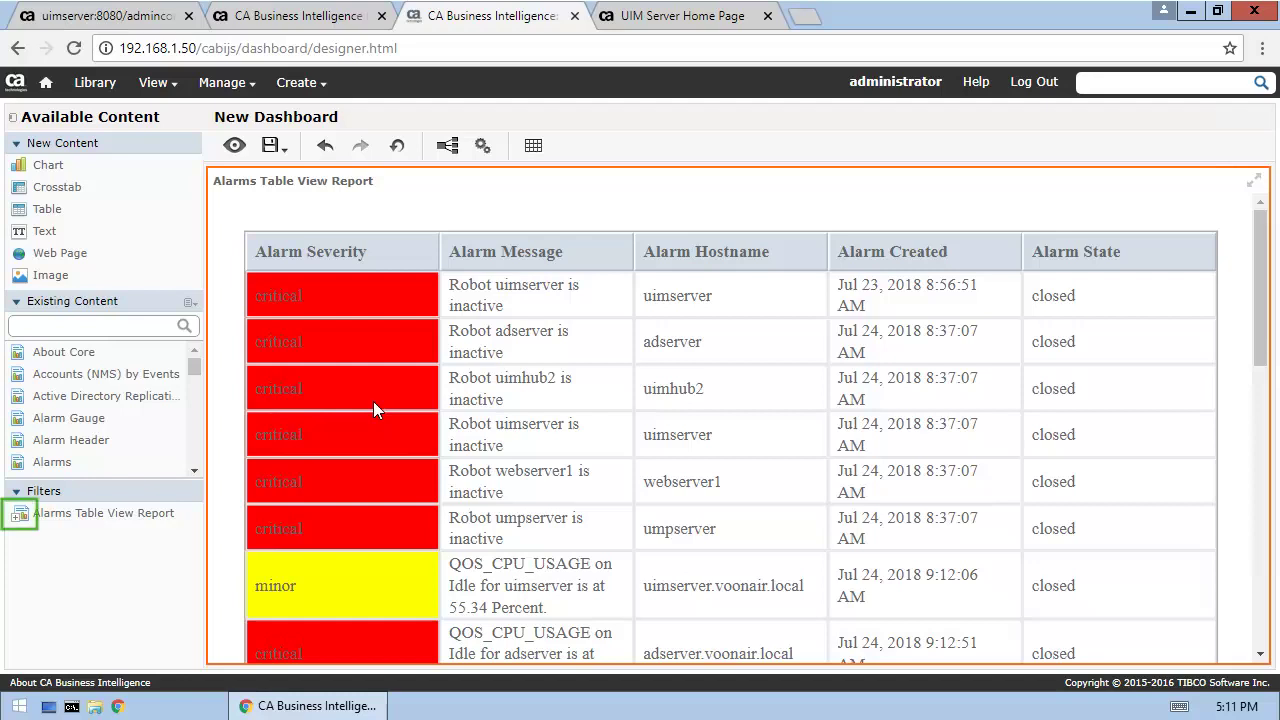
{"action": "left_click", "coordinate": [20, 515]}
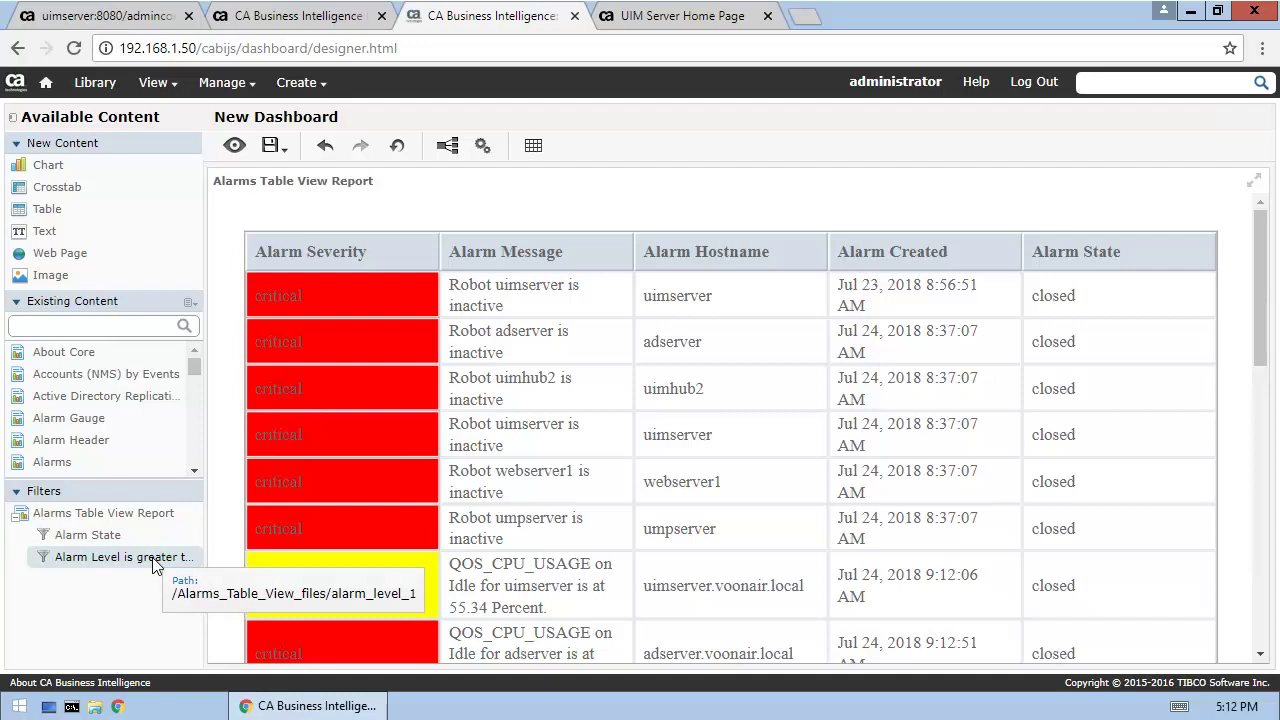
{"action": "left_click_drag", "start_coordinate": [153, 566], "coordinate": [672, 202]}
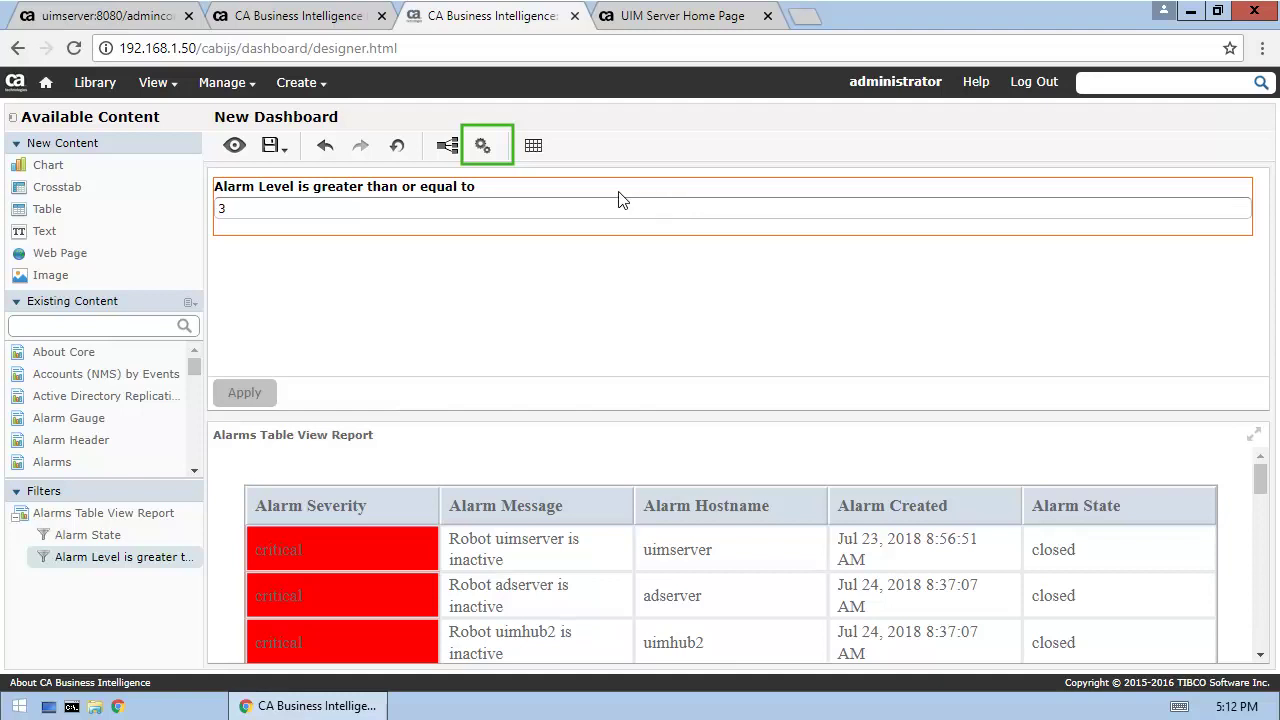
- In Dashboard Properties, enable 'Show Filter Dashlet as pop-up window' and apply it
{"action": "left_click", "coordinate": [484, 146]}
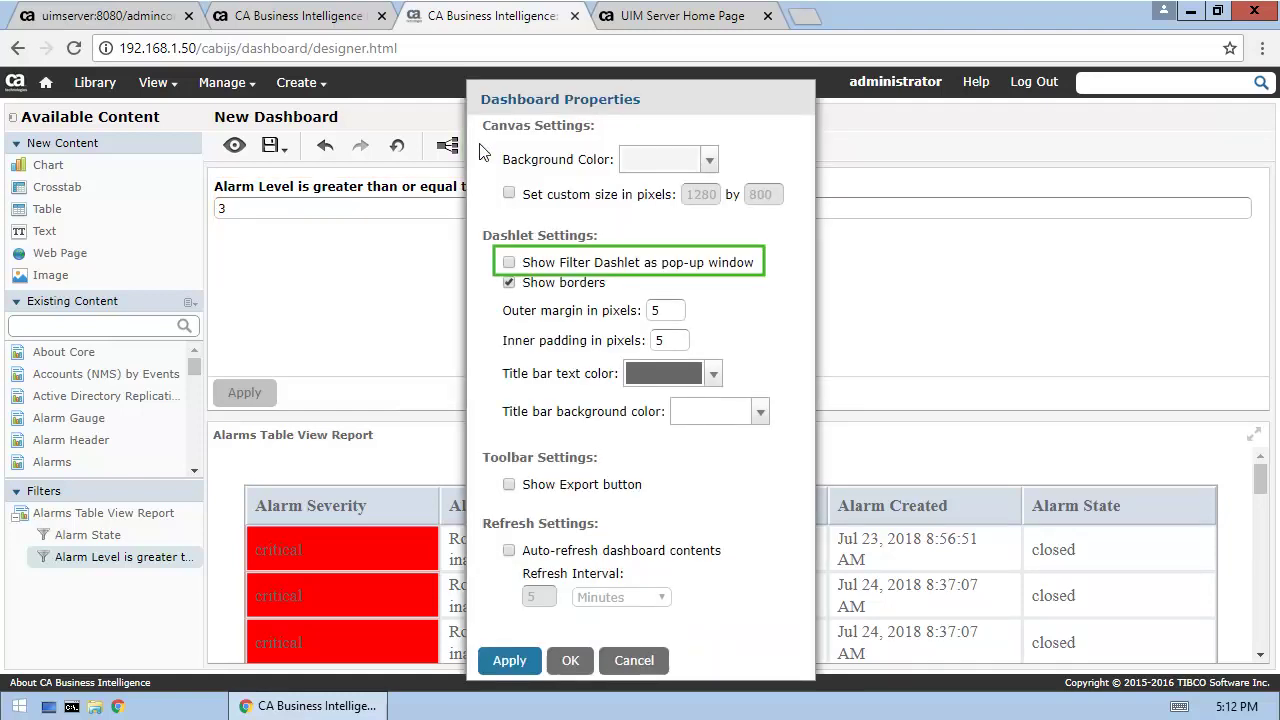
{"action": "left_click", "coordinate": [509, 263]}
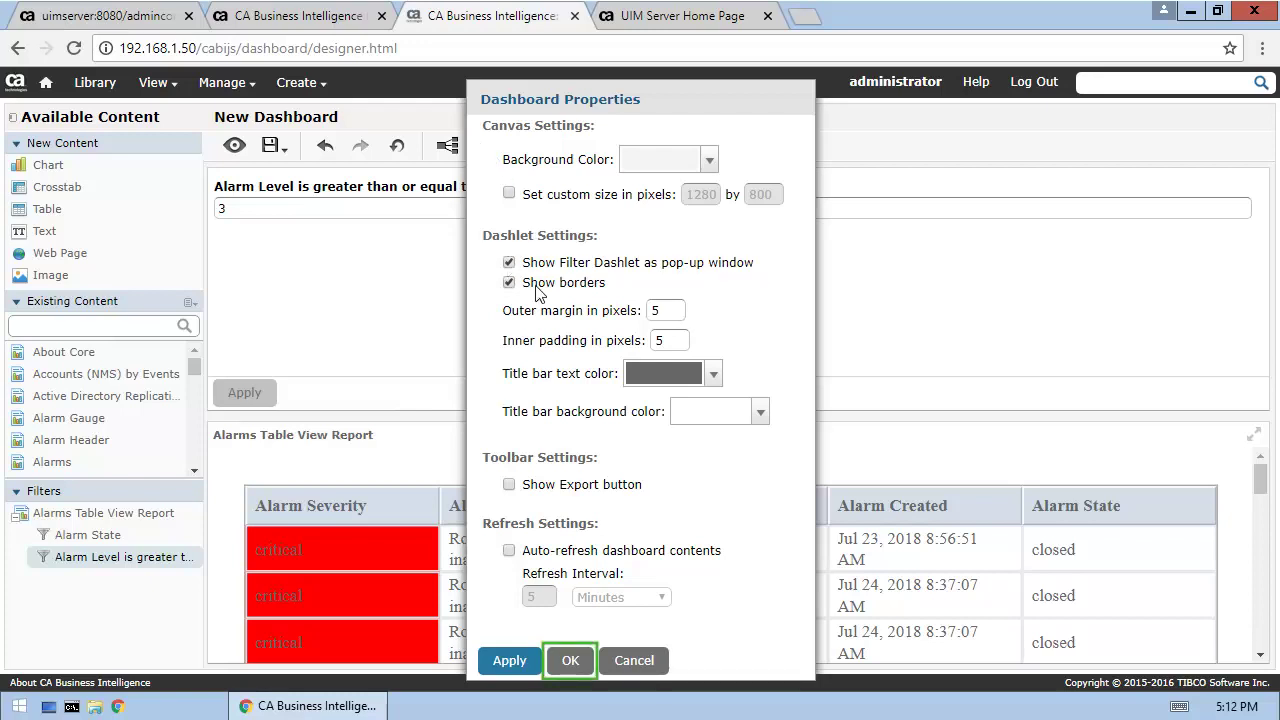
{"action": "left_click", "coordinate": [571, 663]}
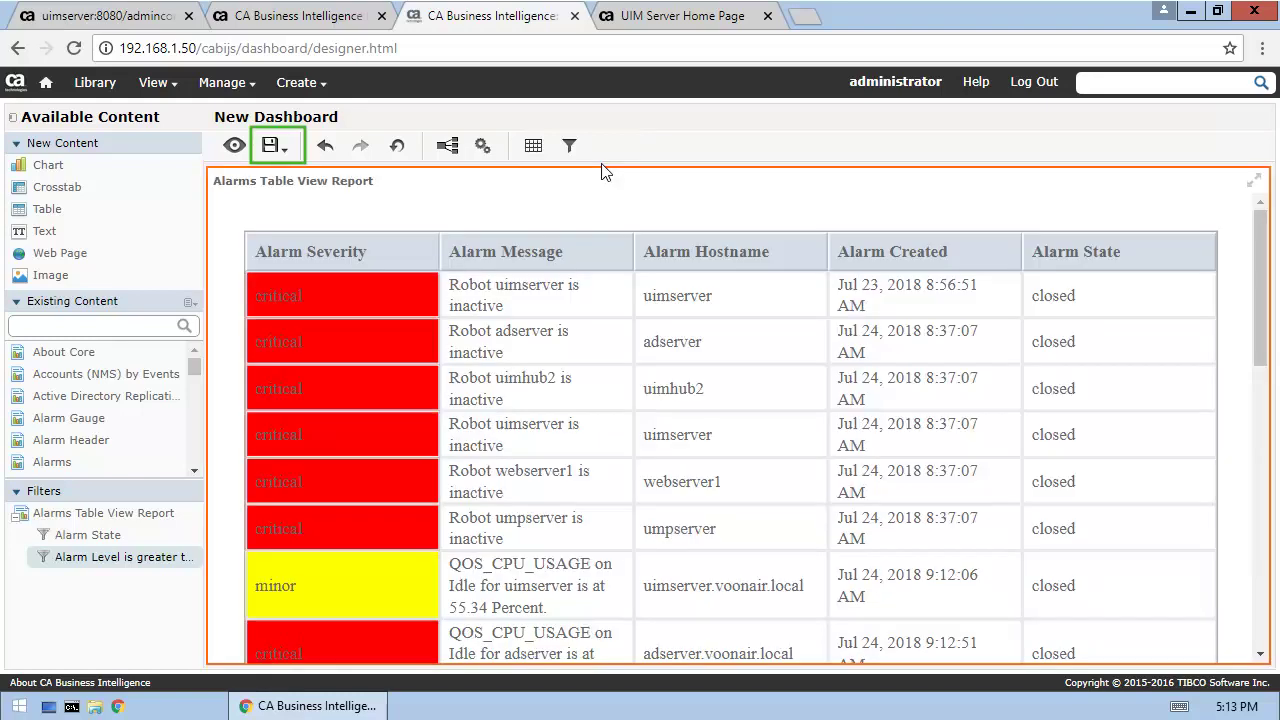
- Save the dashboard as 'Custom Alarm Dashboard' in Public > ca > Unified Infrastructure Management > dashboards, then close the designer tab
{"action": "left_click", "coordinate": [287, 150]}
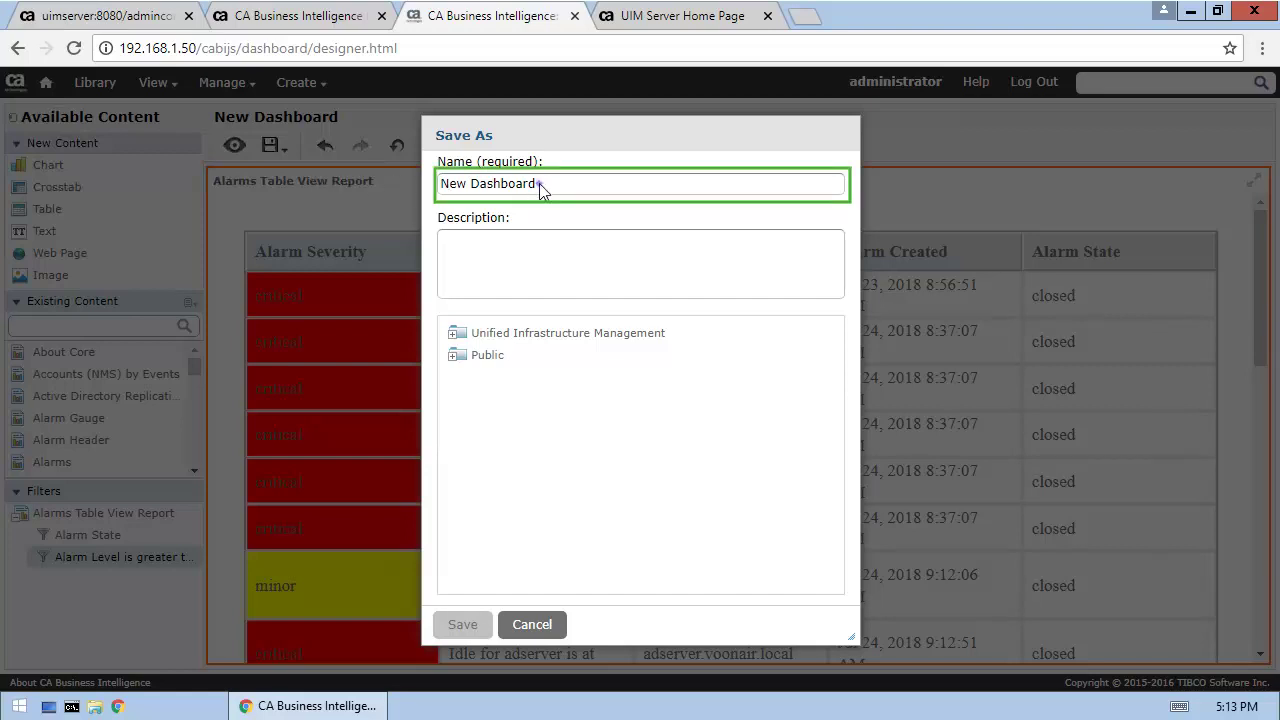
{"action": "key", "text": "ctrl+a"}
{"action": "key", "text": "BackSpace"}
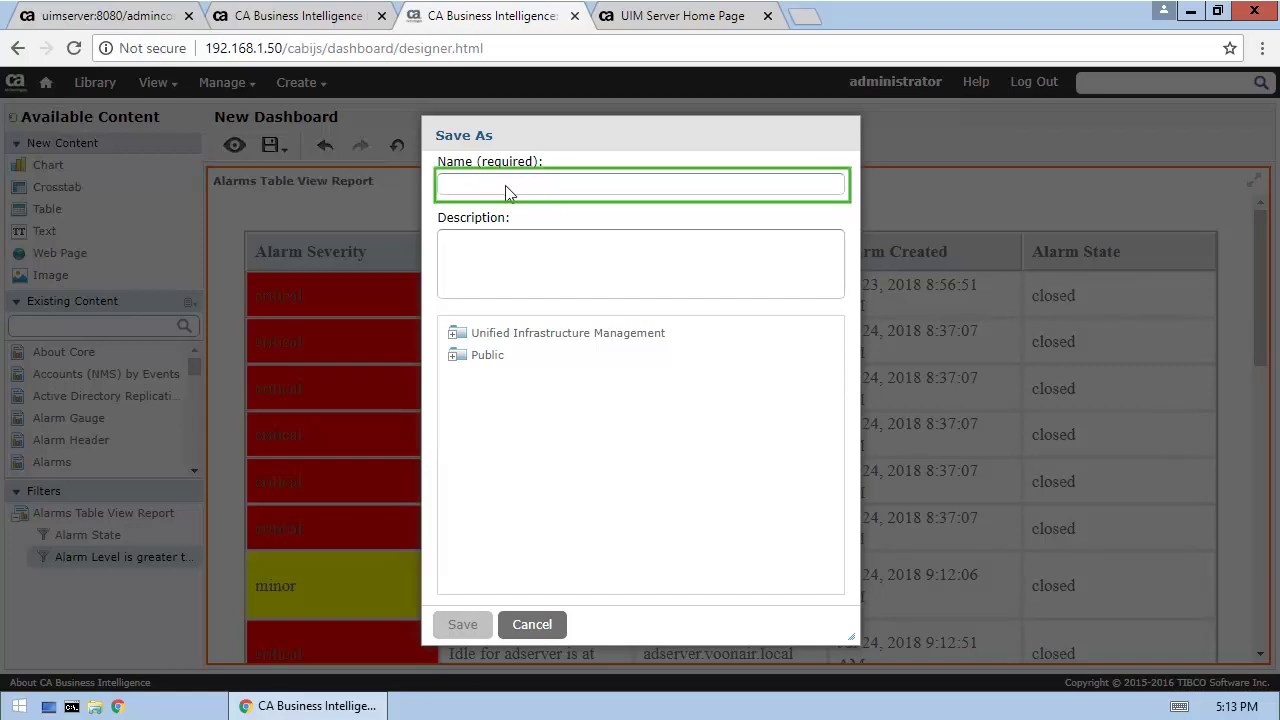
{"action": "type", "text": "Custom Alarm Dashboard"}
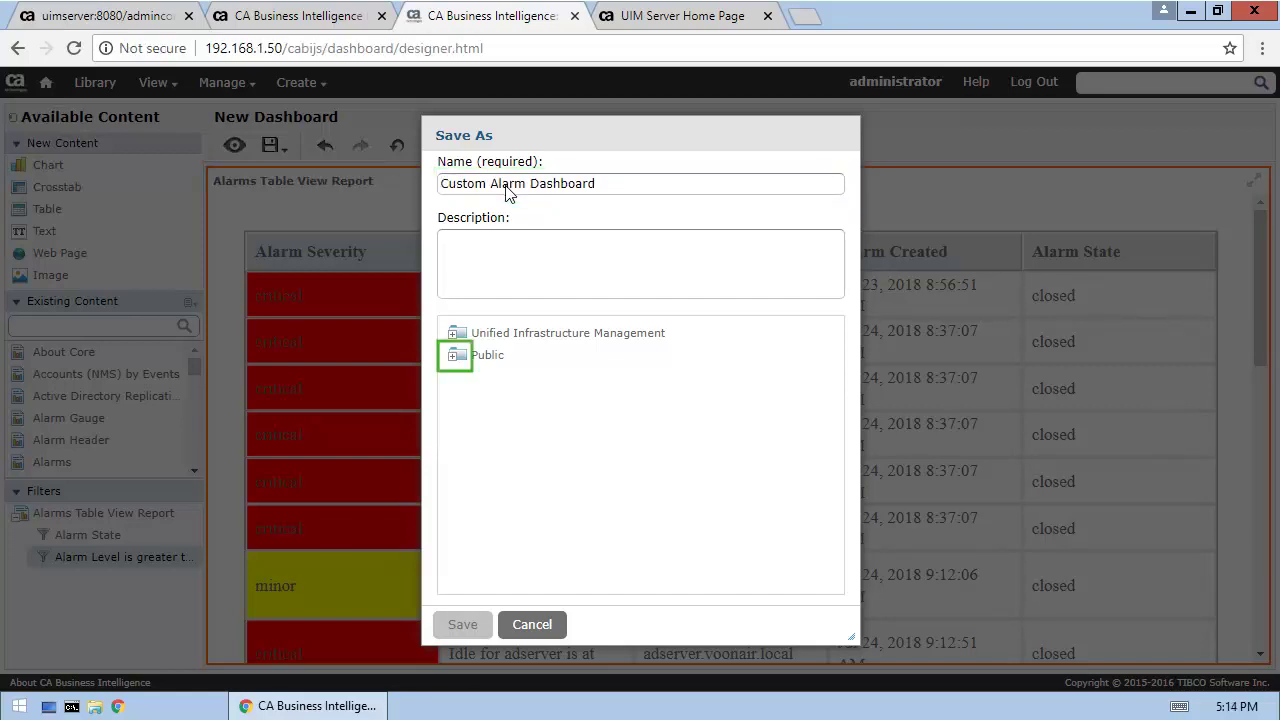
{"action": "left_click", "coordinate": [453, 356]}
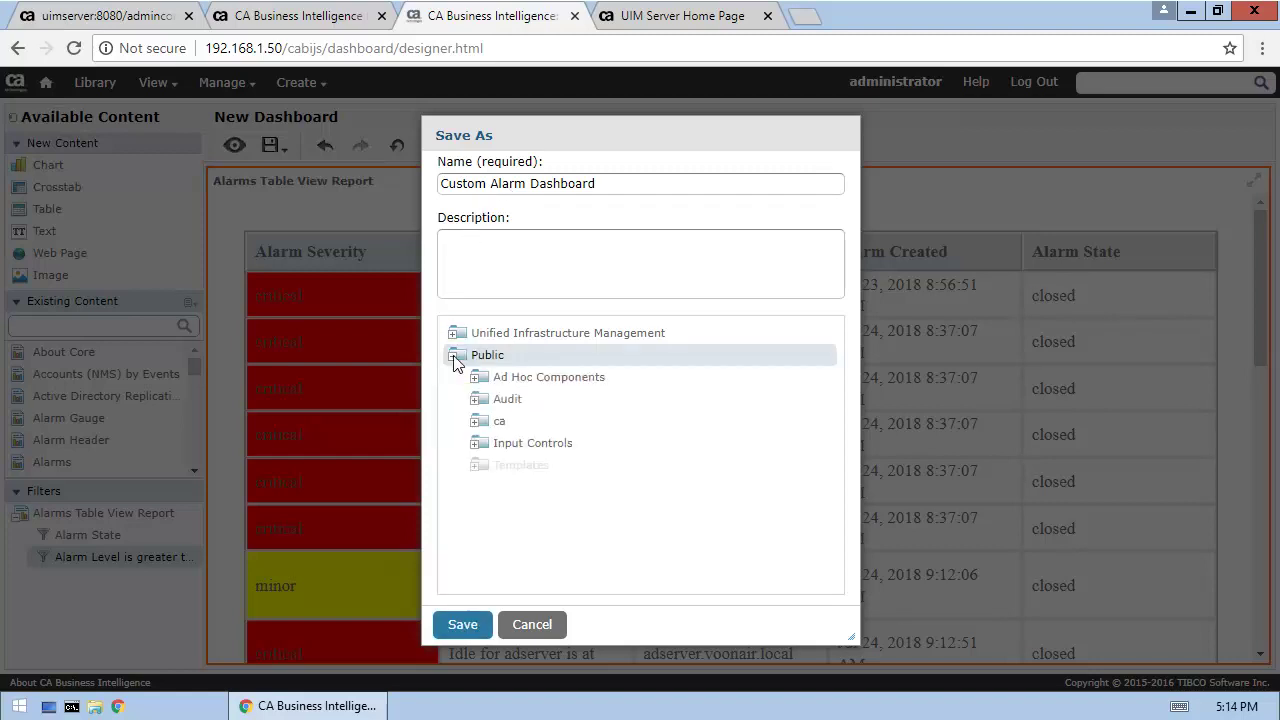
{"action": "left_click", "coordinate": [476, 421]}
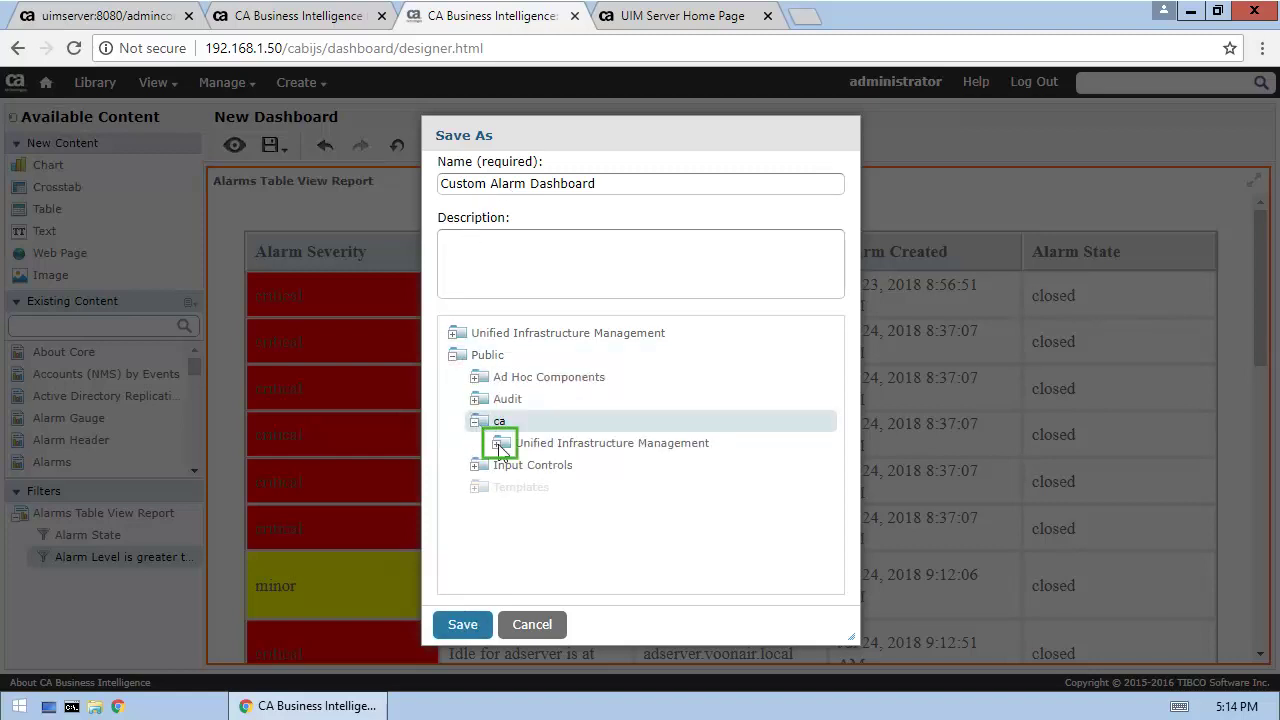
{"action": "left_click", "coordinate": [498, 444]}
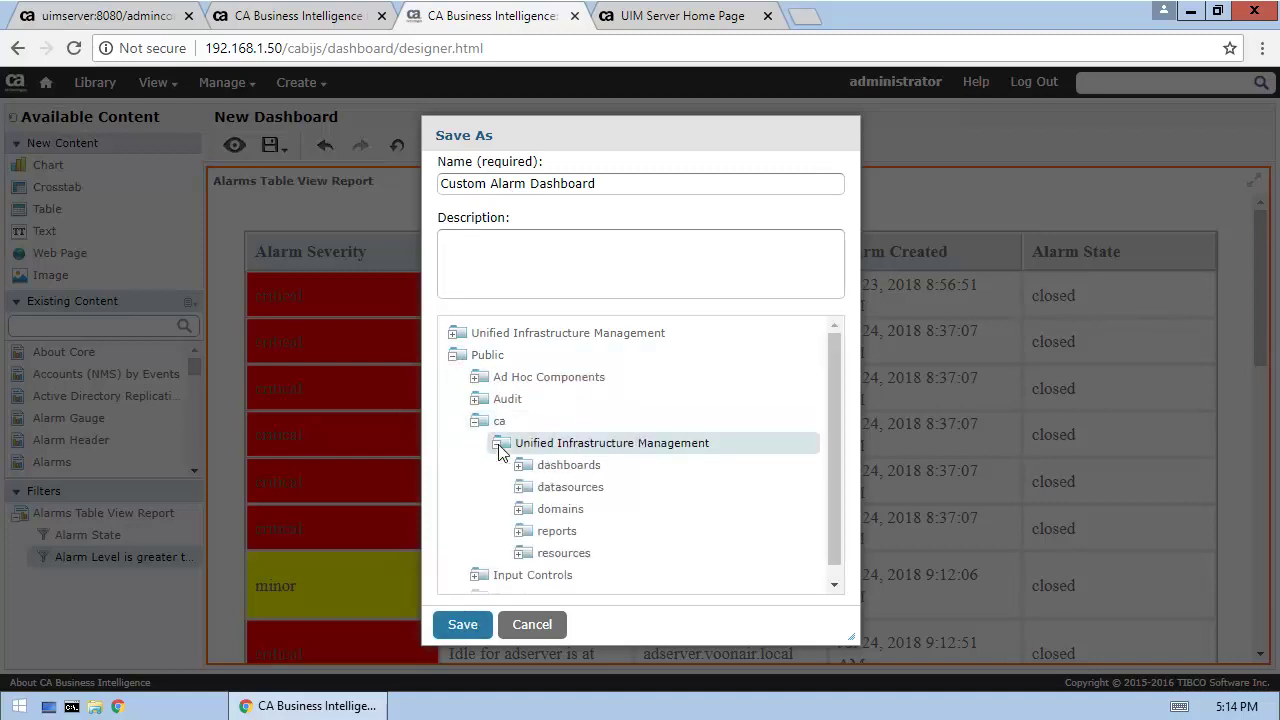
{"action": "left_click", "coordinate": [578, 475]}
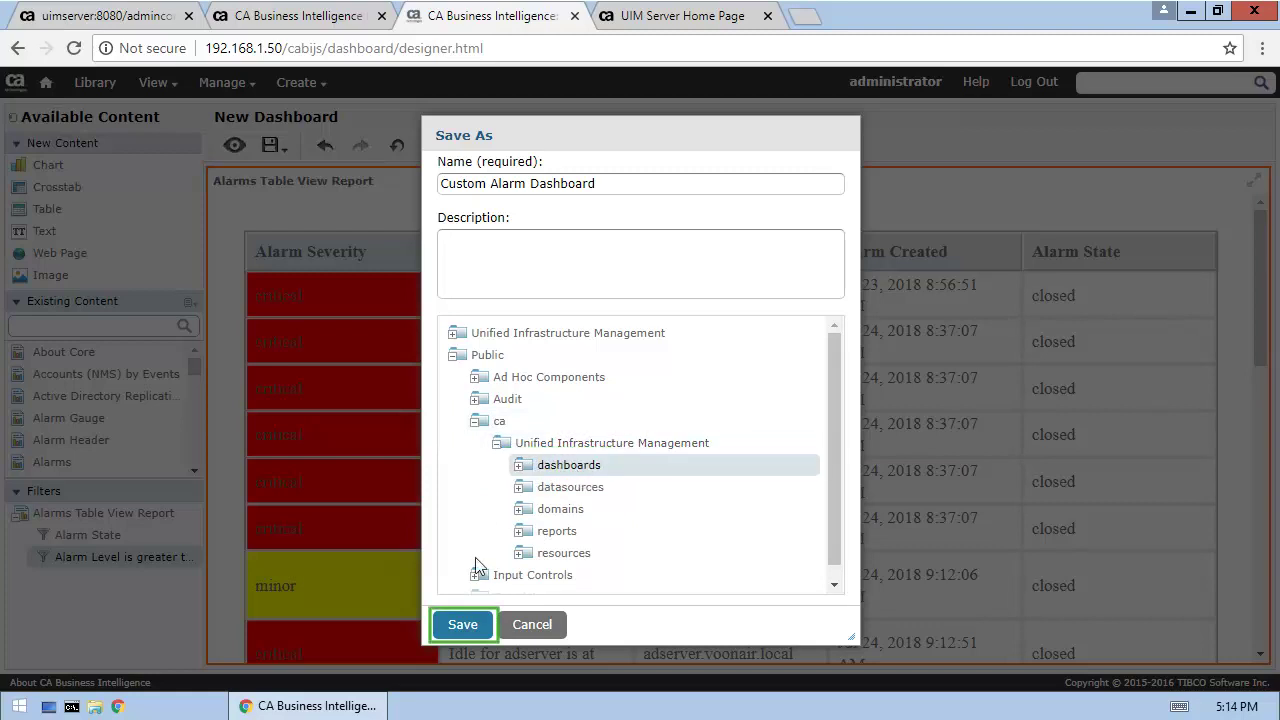
{"action": "left_click", "coordinate": [462, 624]}
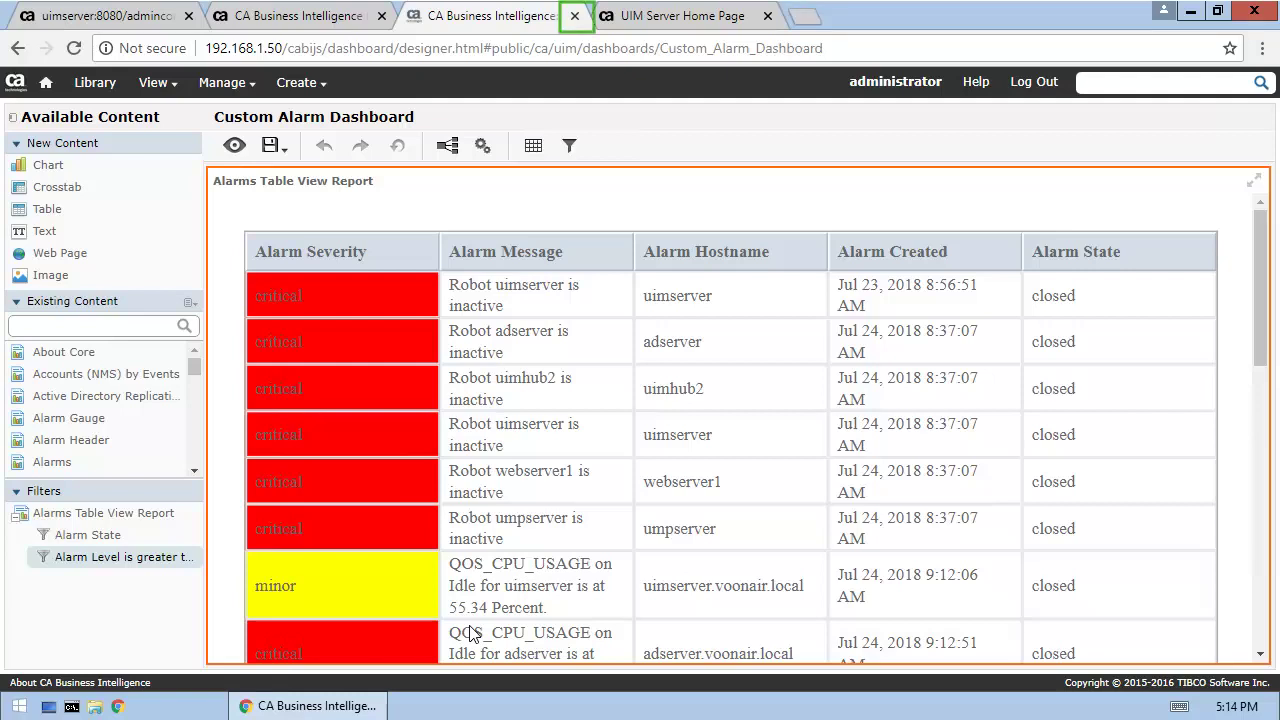
{"action": "left_click", "coordinate": [575, 16]}
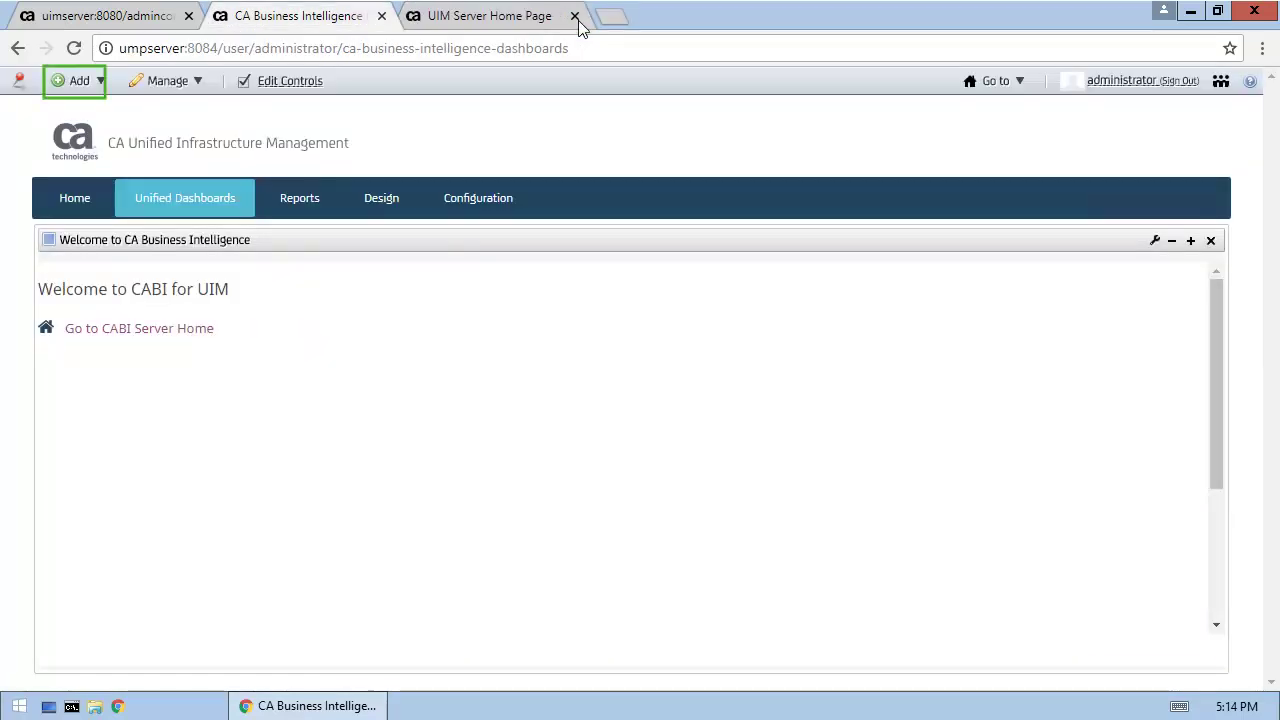
- Add a new UMP page named 'Custom Alarm Dashboard' and switch to its tab
{"action": "left_click", "coordinate": [107, 87]}
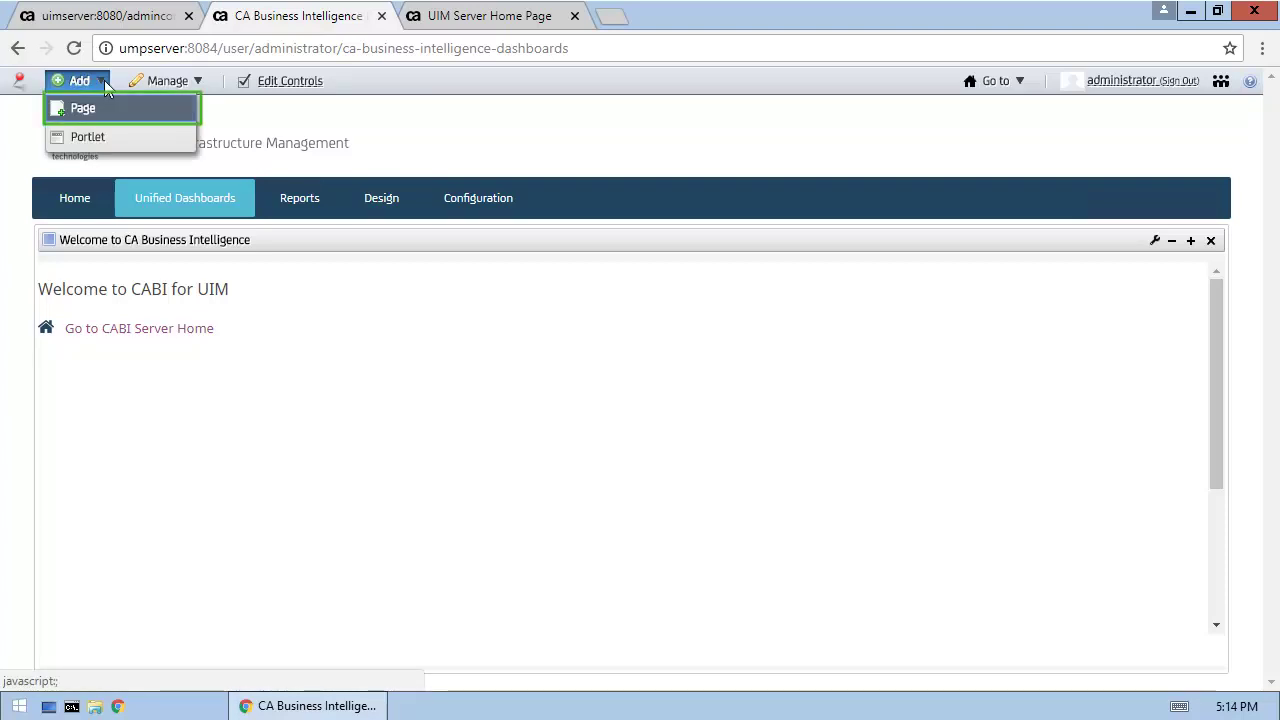
{"action": "left_click", "coordinate": [84, 109]}
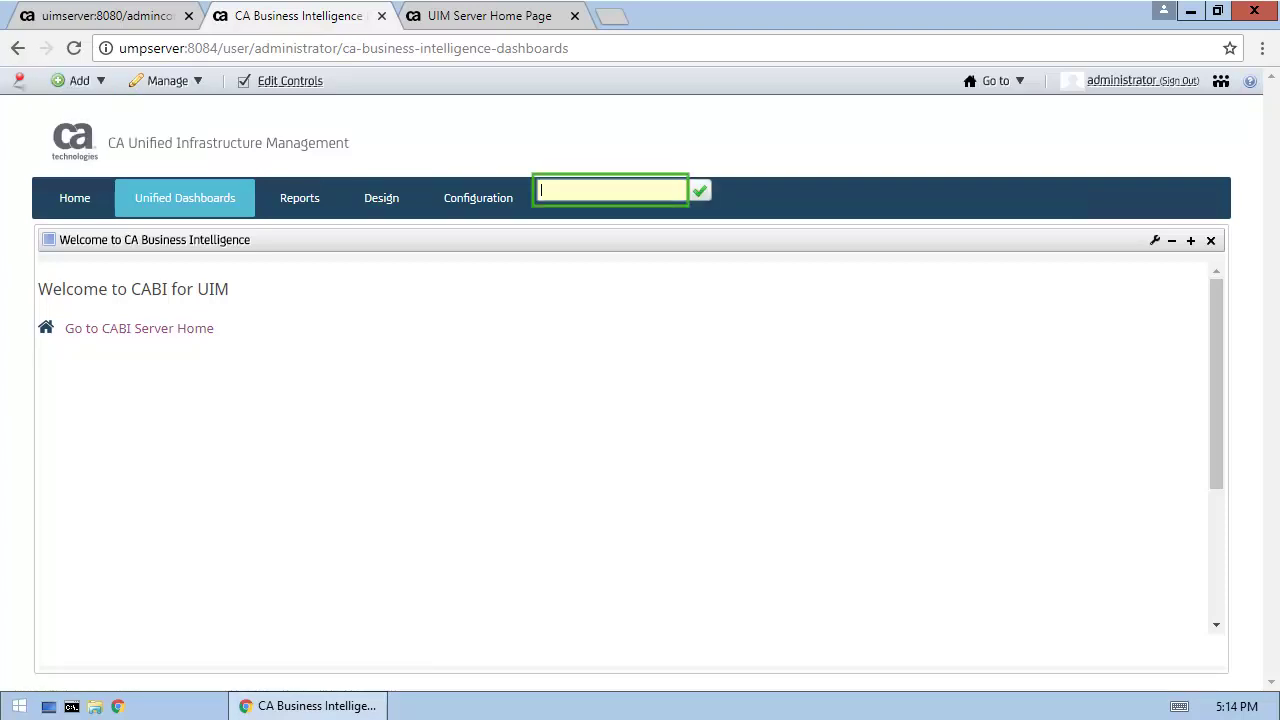
{"action": "type", "text": "Custom Alarm Dashboard"}
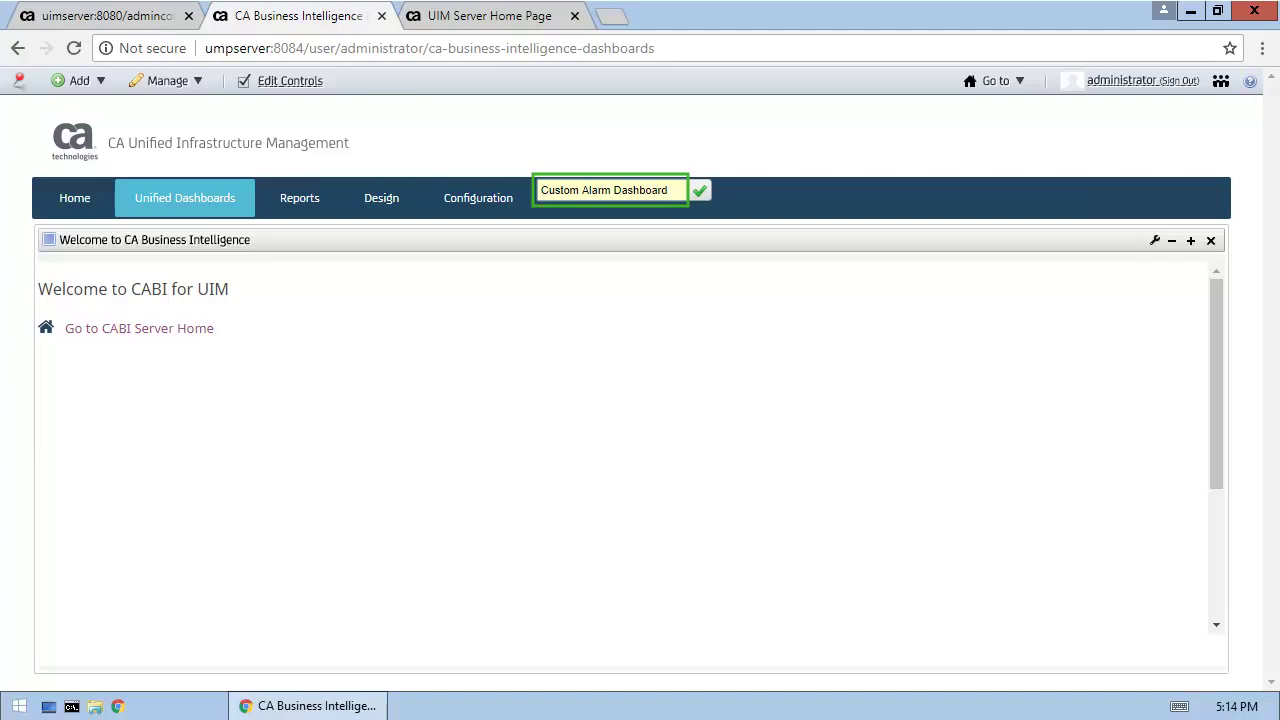
{"action": "key", "text": "Return"}
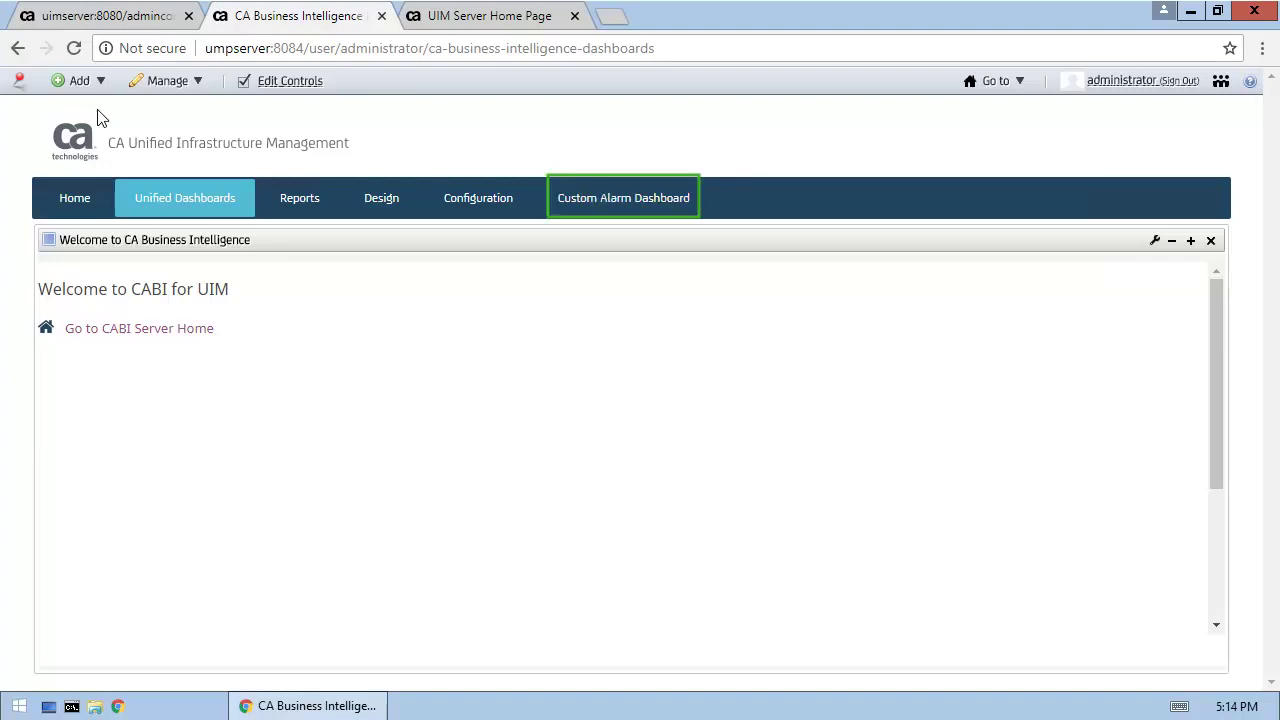
{"action": "left_click", "coordinate": [612, 199]}
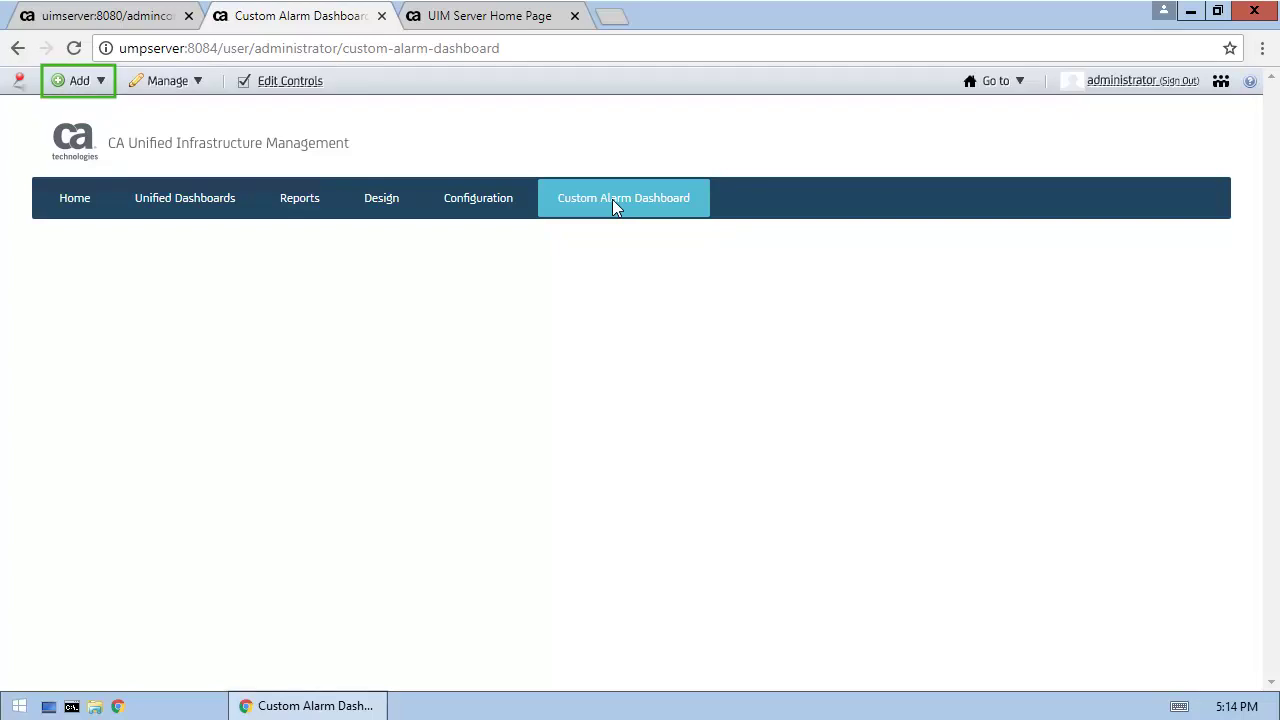
- Add the CABI portlet from the Monitoring category to the page, then reload it
{"action": "left_click", "coordinate": [97, 81]}
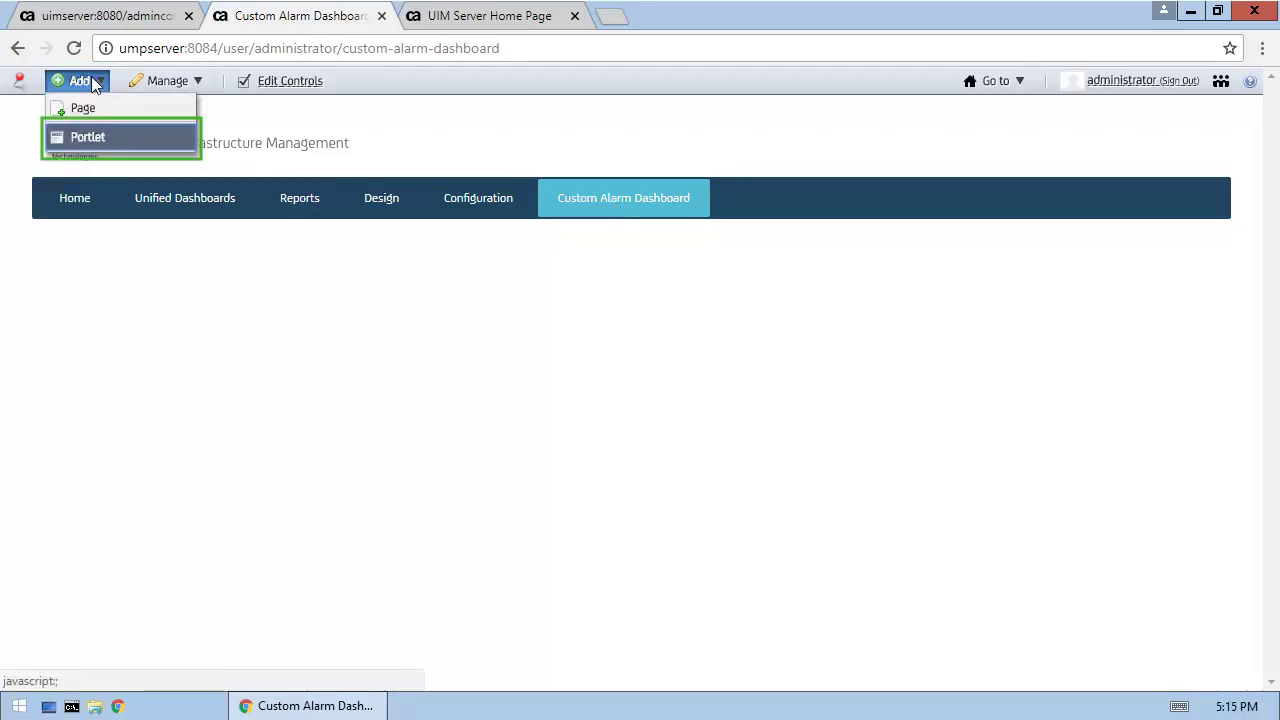
{"action": "left_click", "coordinate": [105, 139]}
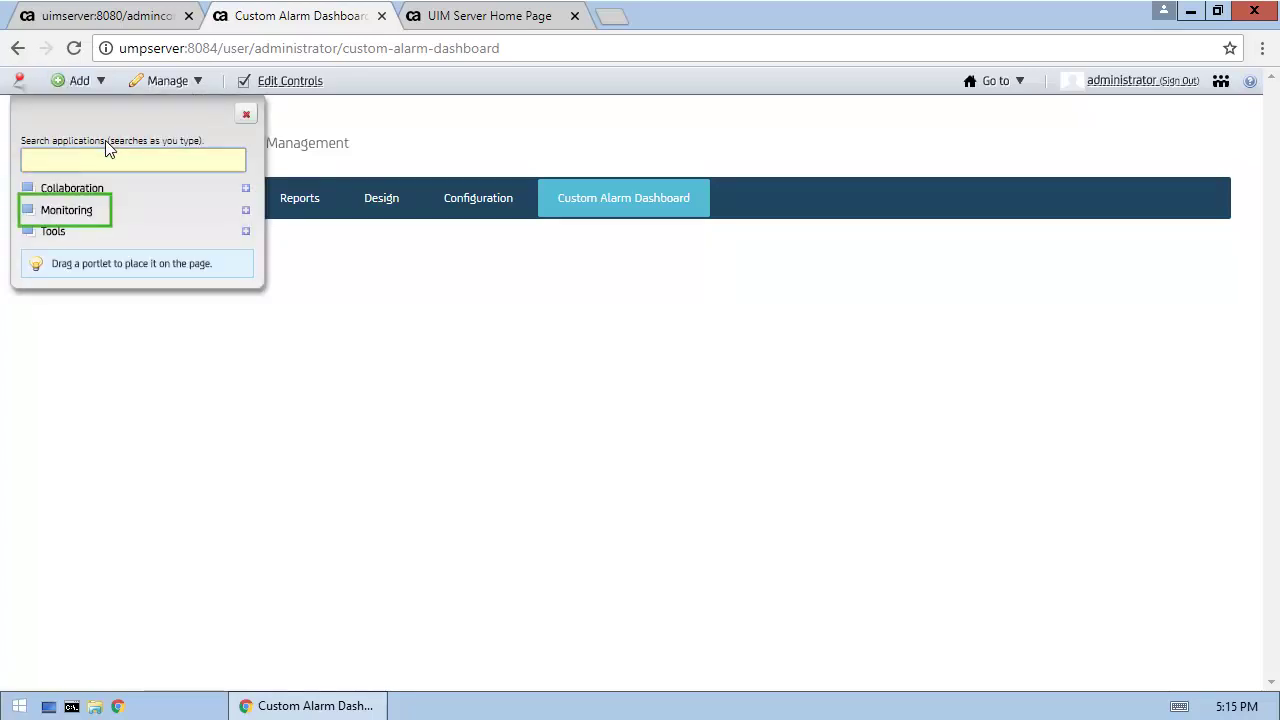
{"action": "left_click", "coordinate": [47, 214]}
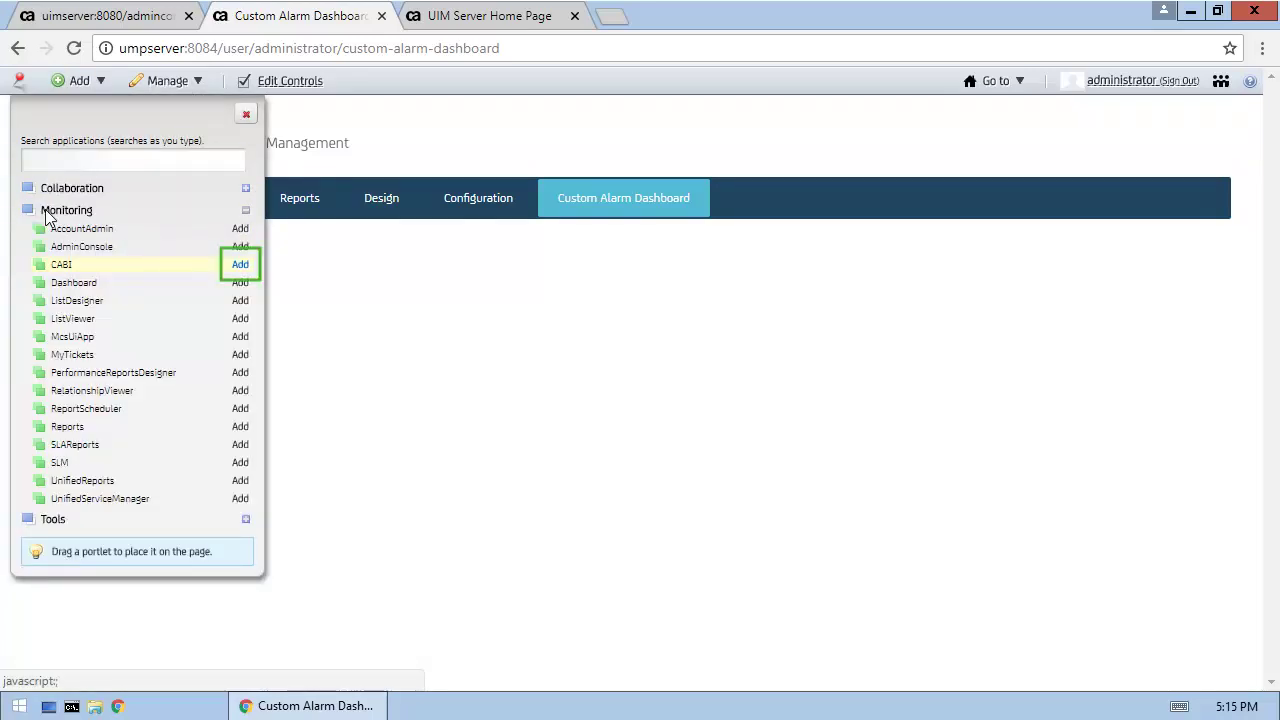
{"action": "left_click", "coordinate": [243, 266]}
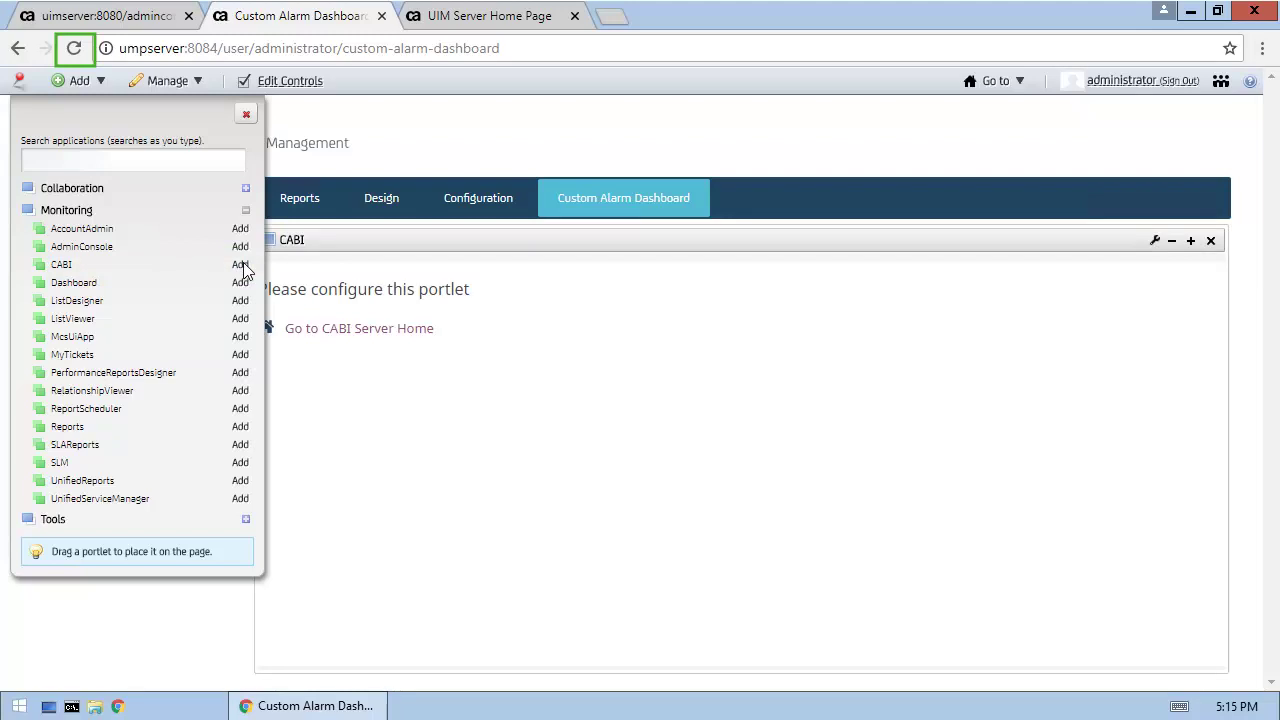
{"action": "left_click", "coordinate": [74, 48]}
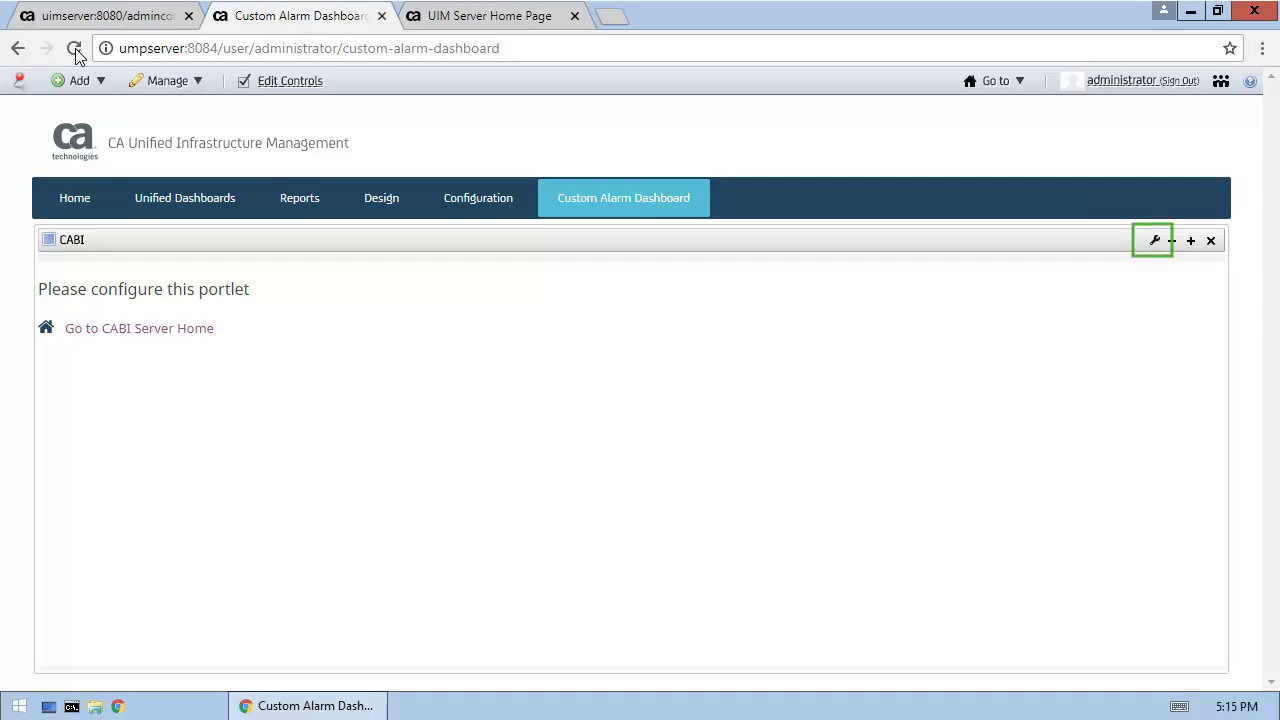
- Set the CABI portlet's Dashboard Path preference to Custom Alarm Dashboard, save, and return to full page
{"action": "left_click", "coordinate": [1155, 242]}
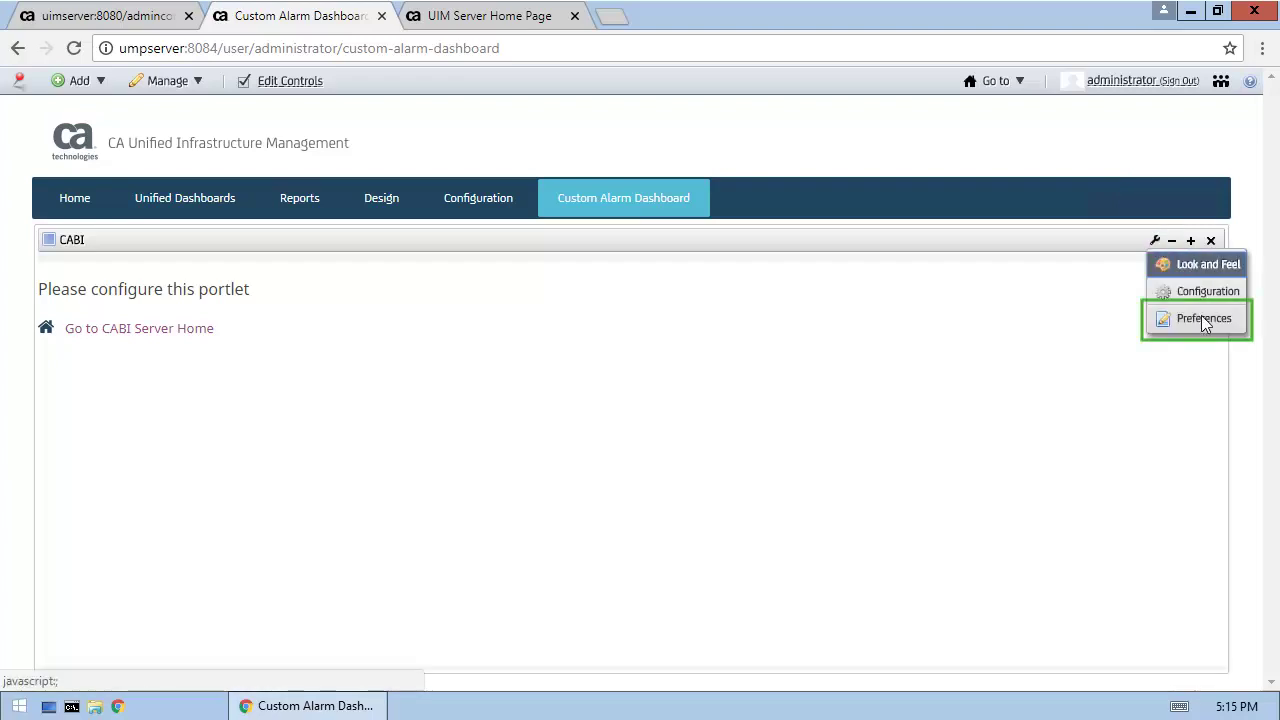
{"action": "left_click", "coordinate": [1203, 320]}
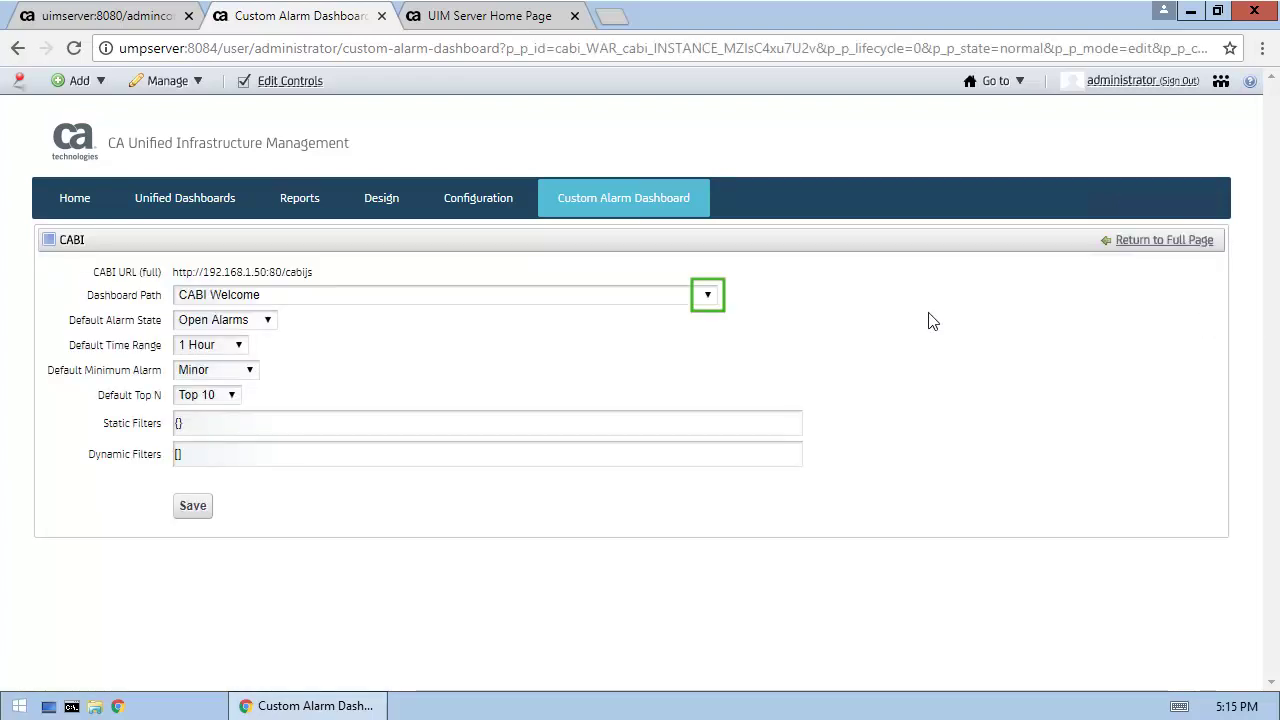
{"action": "left_click", "coordinate": [709, 295]}
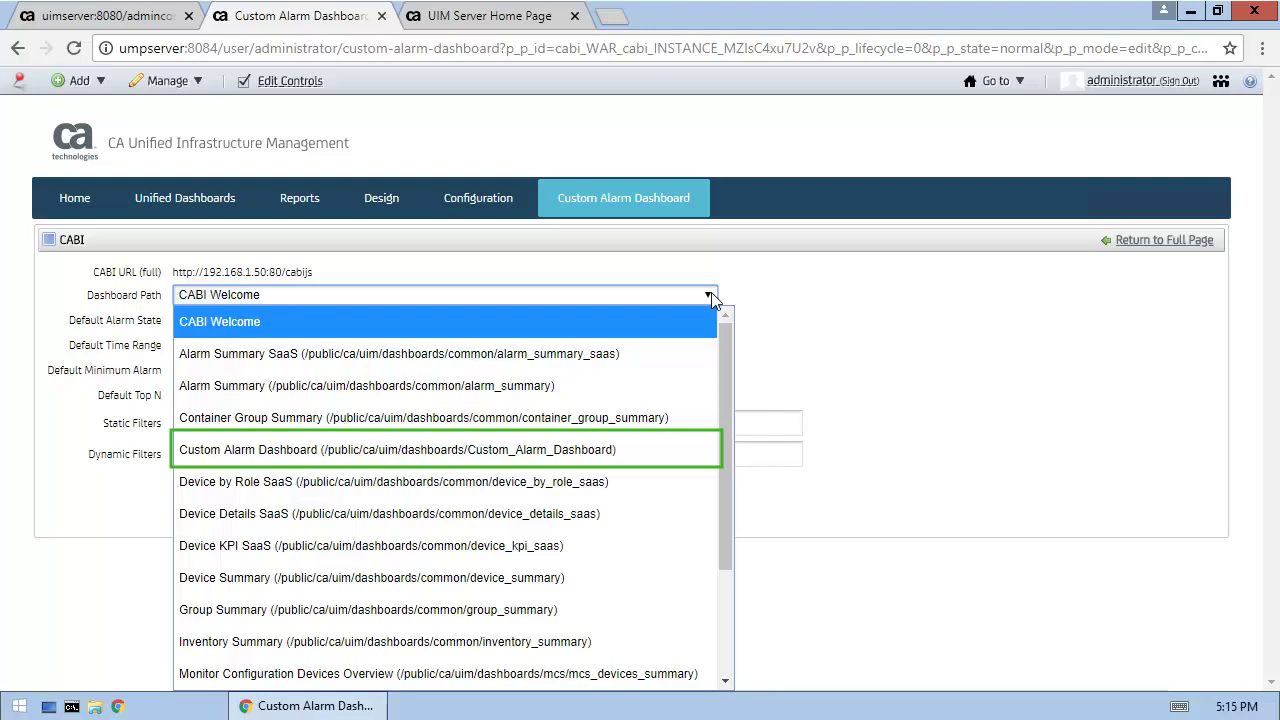
{"action": "left_click", "coordinate": [651, 451]}
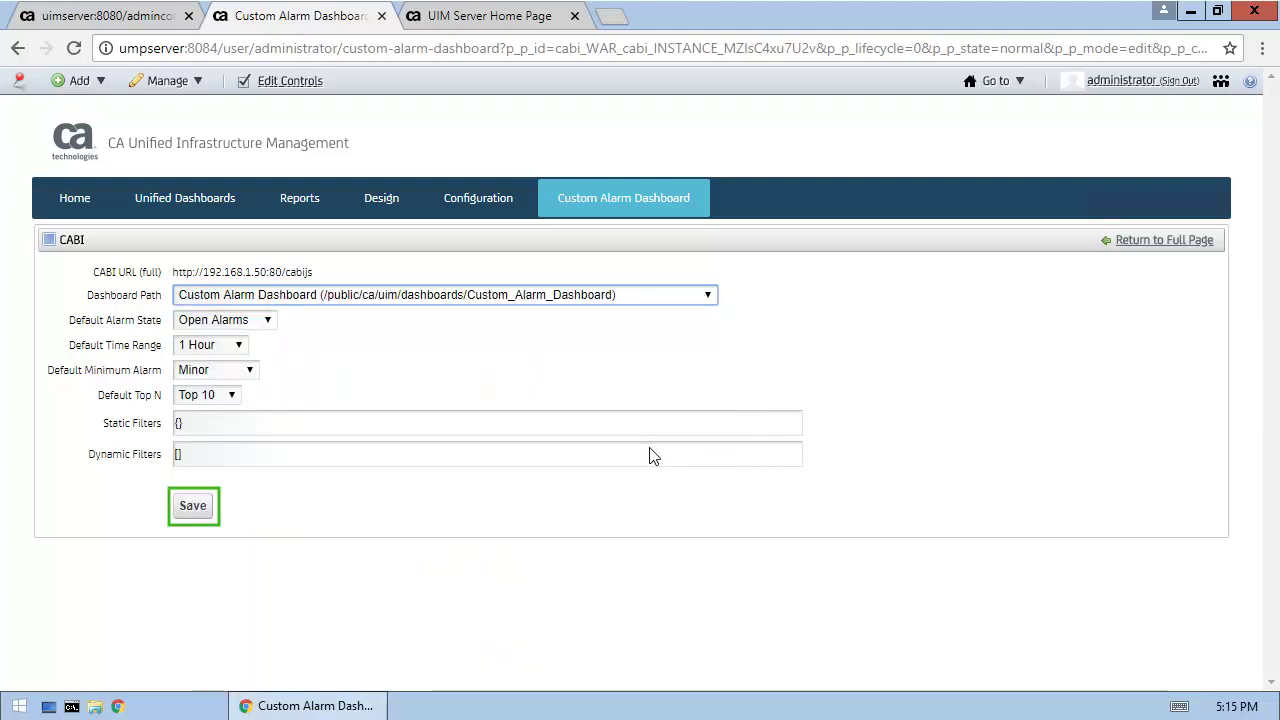
{"action": "left_click", "coordinate": [195, 509]}
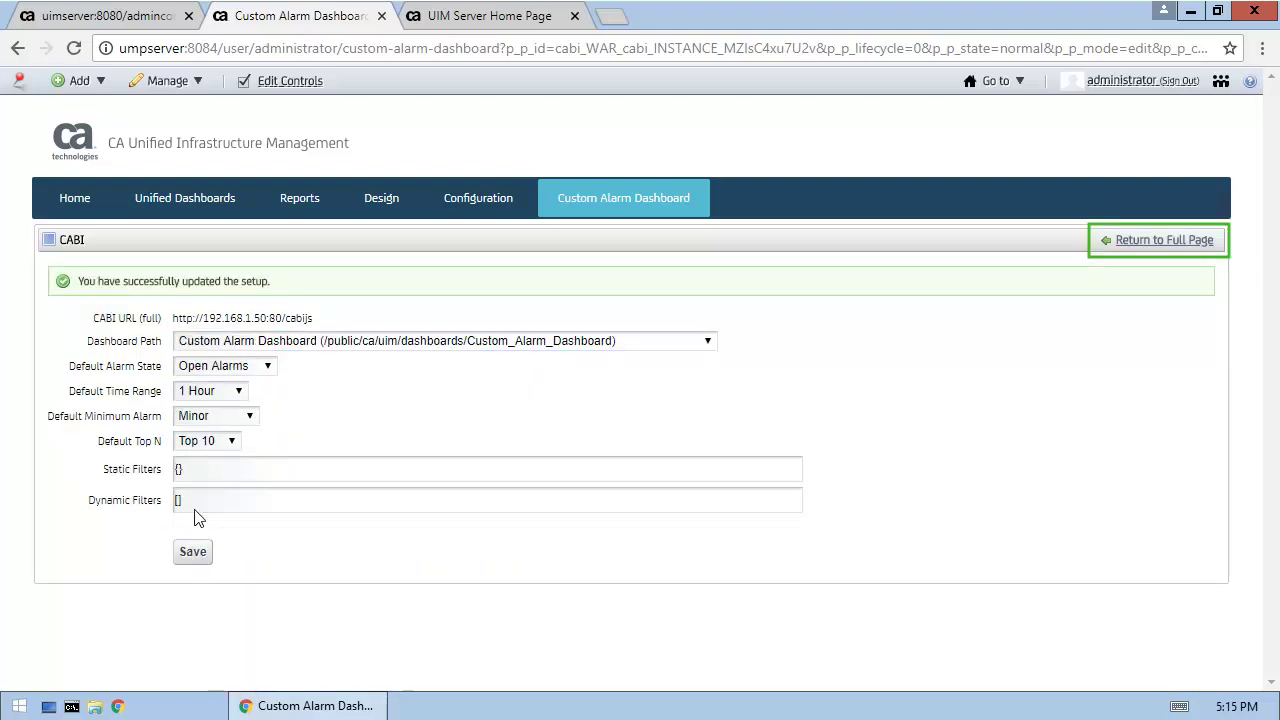
{"action": "left_click", "coordinate": [1166, 242]}
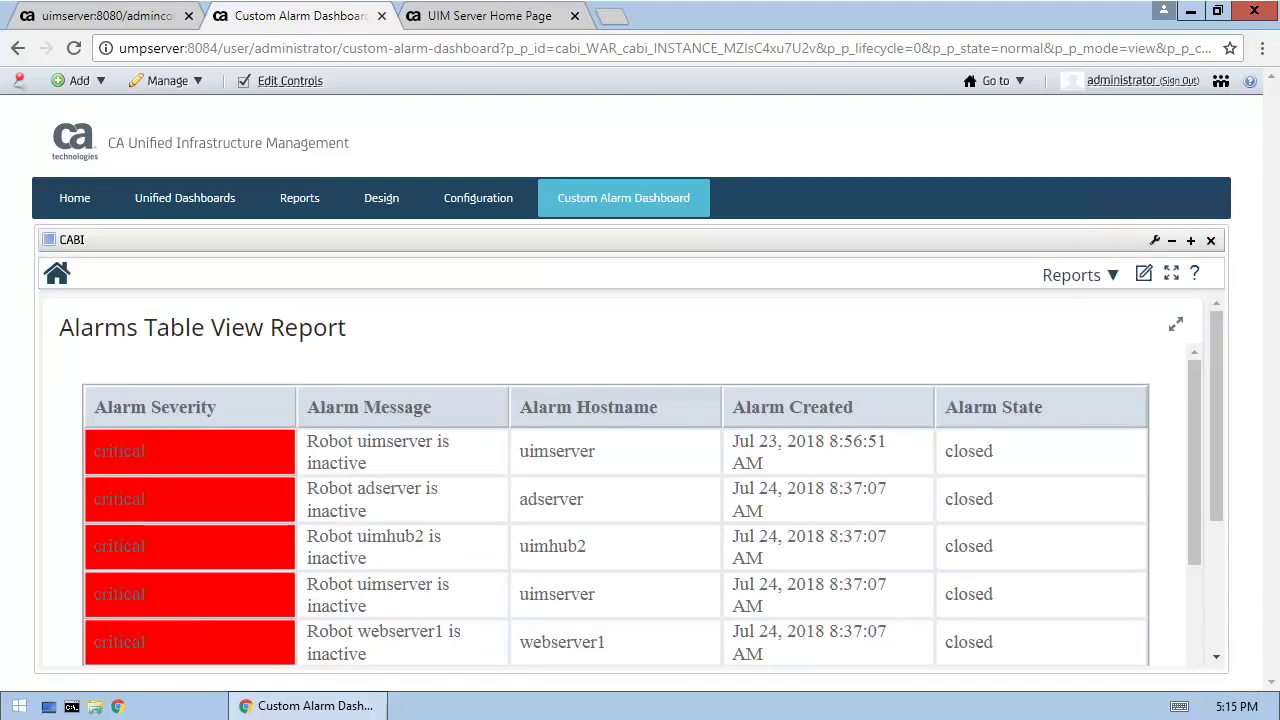